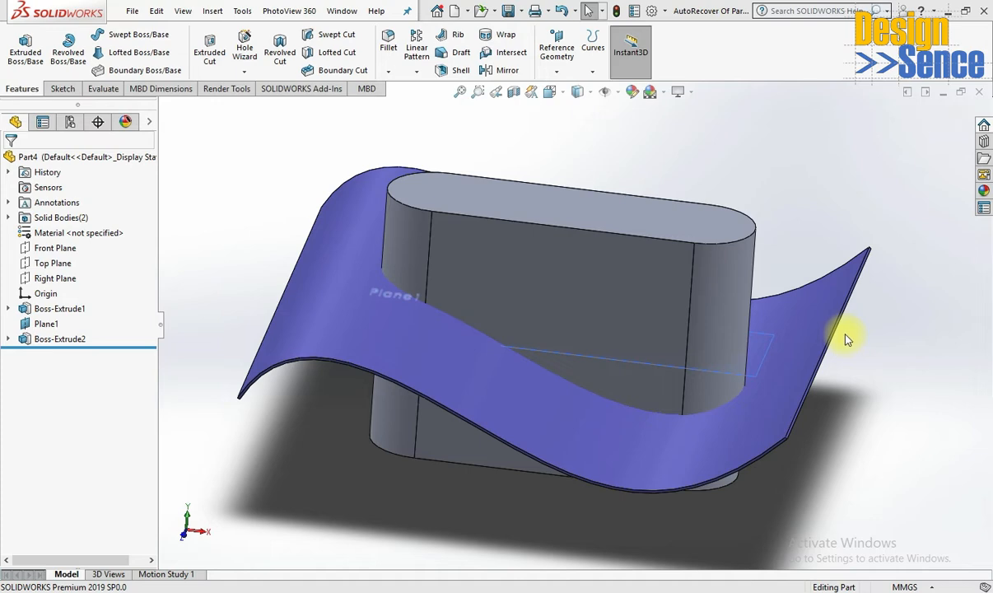
Step: Start a Split using the wavy sheet's face as the trim tool and cut all bodies
{"action": "left_click", "coordinate": [214, 10]}
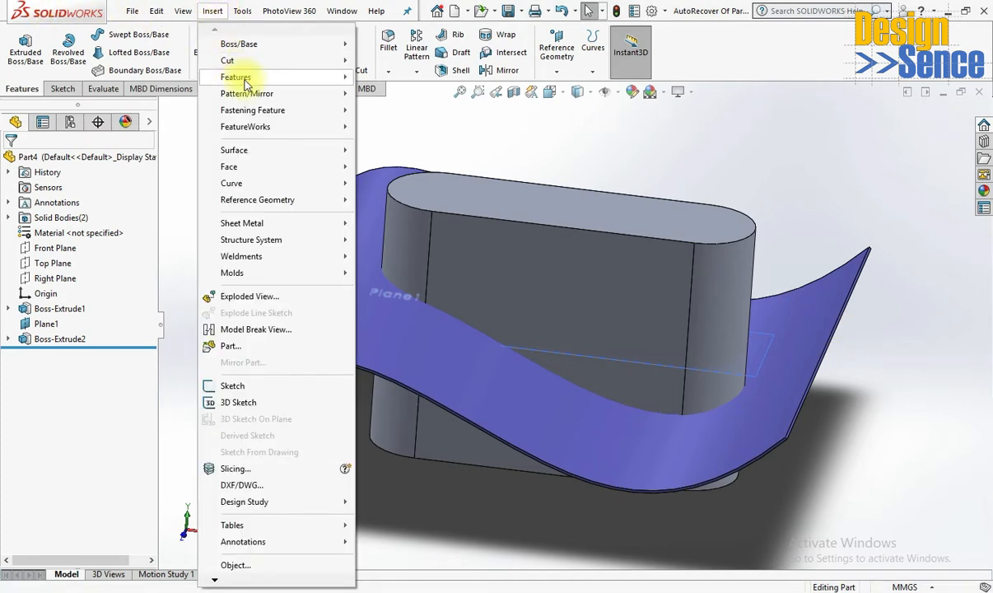
{"action": "mouse_move", "coordinate": [231, 77]}
{"action": "left_click", "coordinate": [395, 427]}
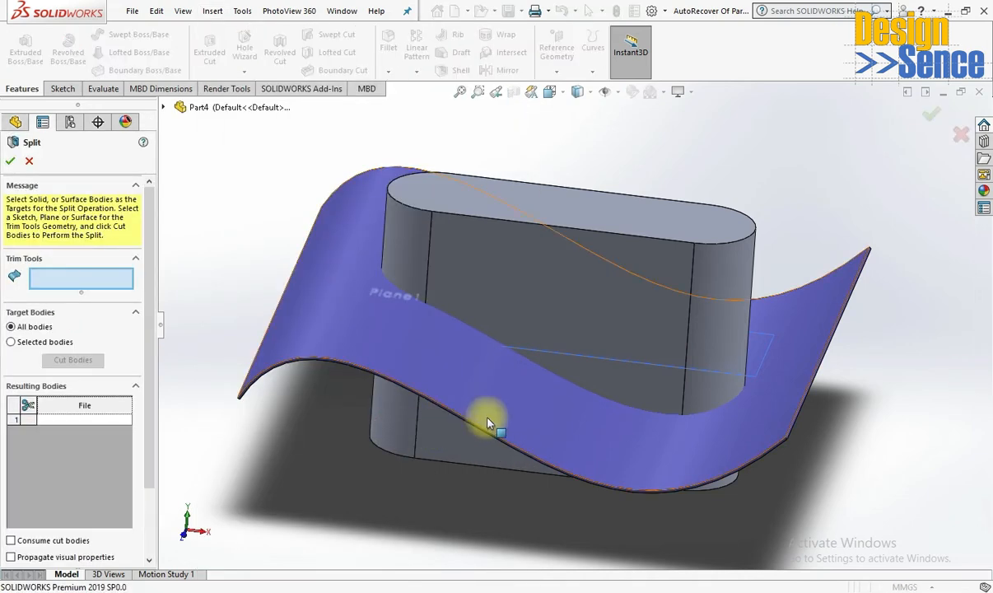
{"action": "left_click", "coordinate": [60, 278]}
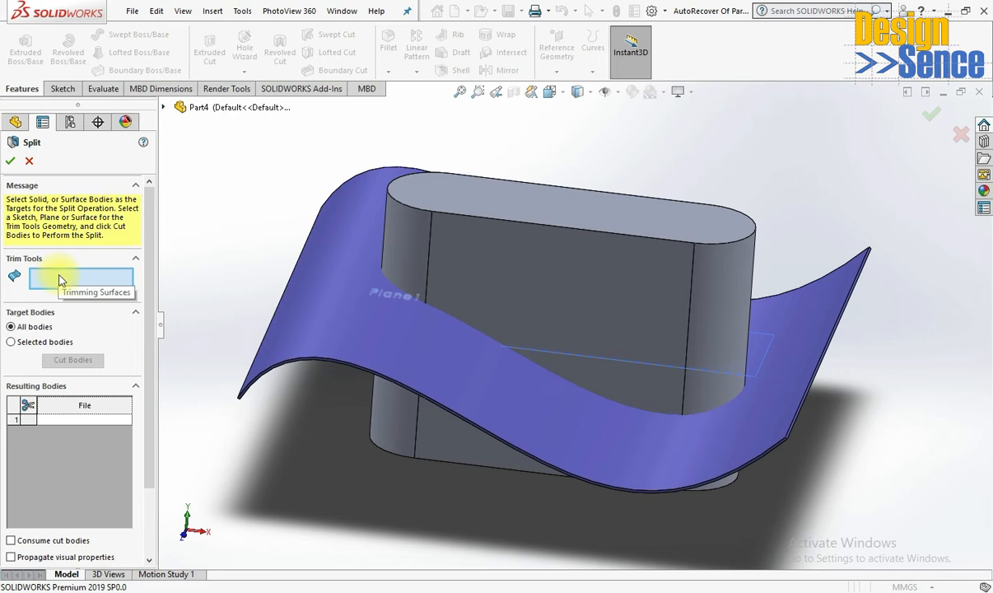
{"action": "left_click", "coordinate": [58, 280]}
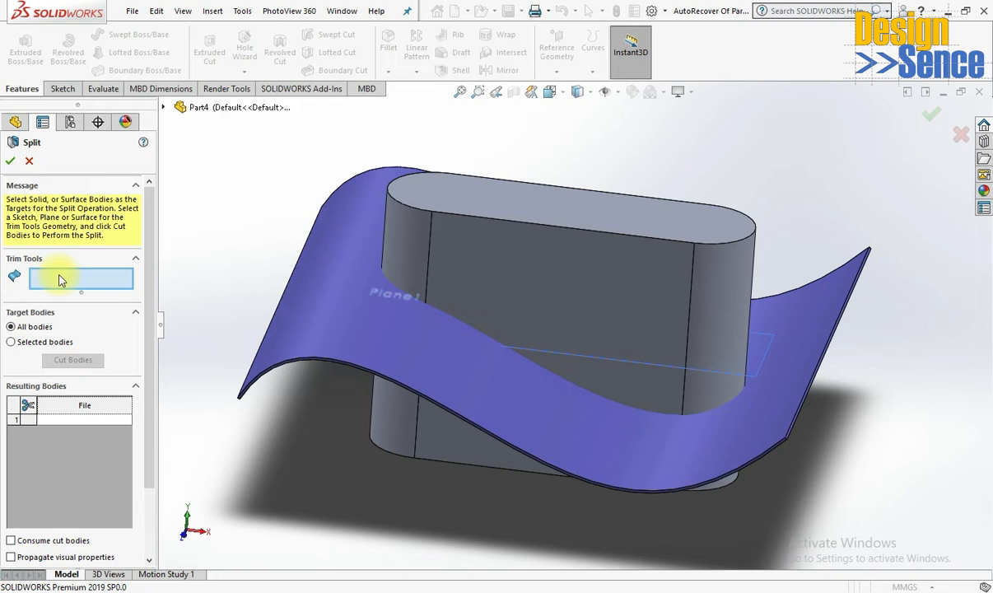
{"action": "left_click", "coordinate": [366, 324]}
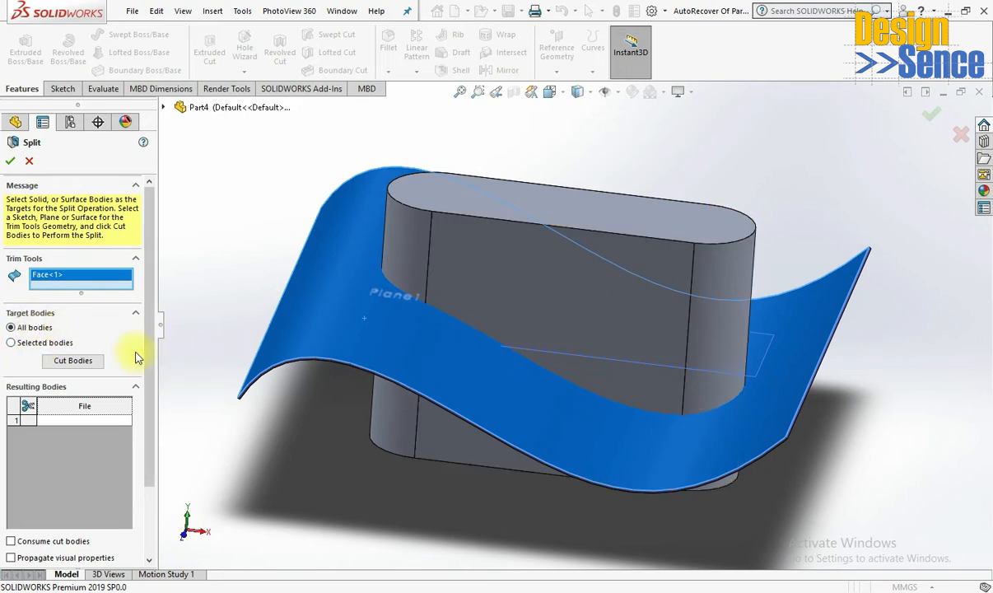
{"action": "left_click", "coordinate": [80, 364]}
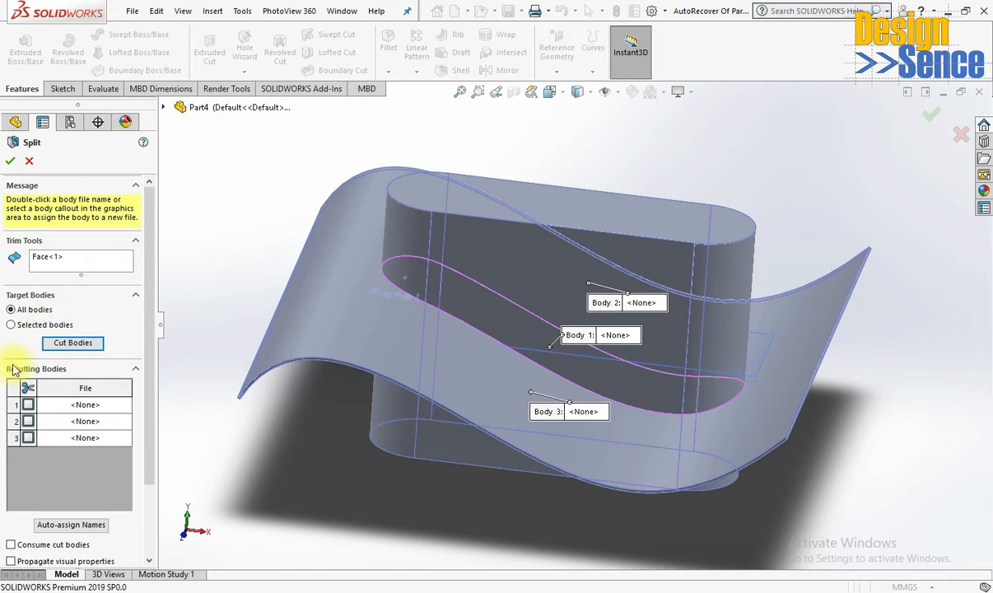
Step: Keep only the block's upper and lower portions, bodies 2 and 3, marked as resulting bodies and complete the split
{"action": "left_click", "coordinate": [28, 404]}
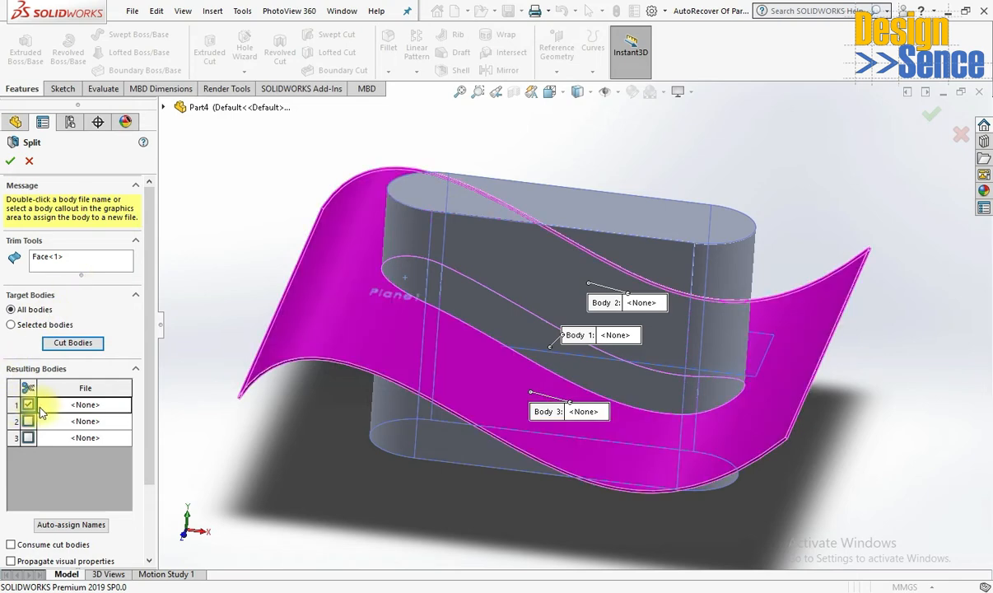
{"action": "left_click", "coordinate": [28, 421]}
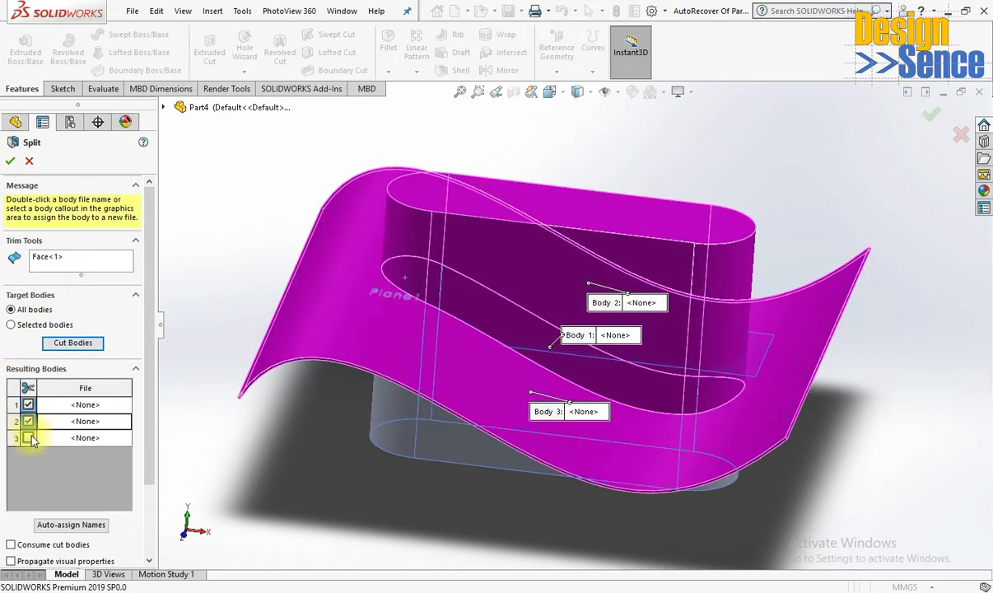
{"action": "left_click", "coordinate": [29, 438]}
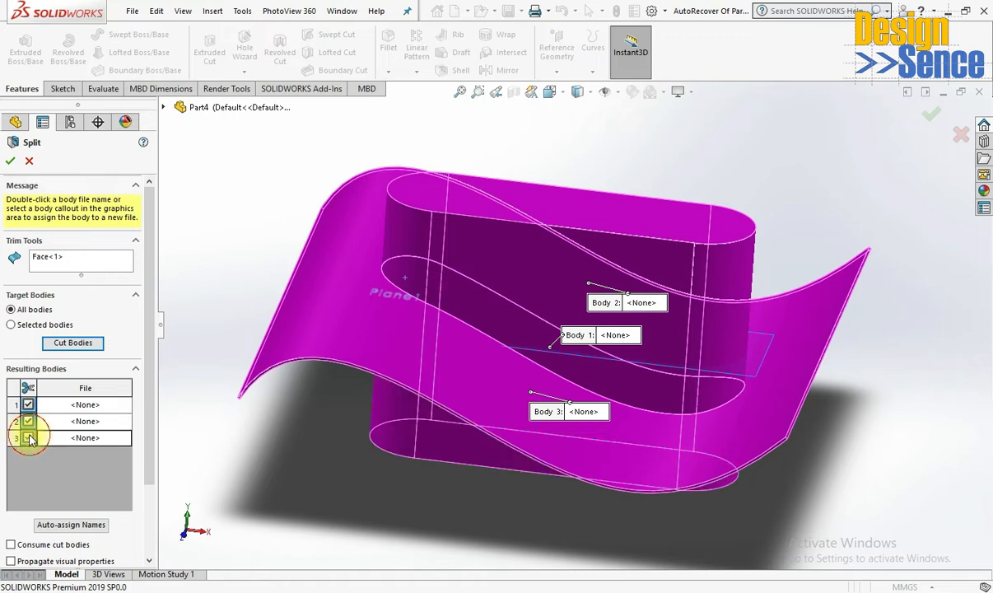
{"action": "left_click", "coordinate": [28, 404]}
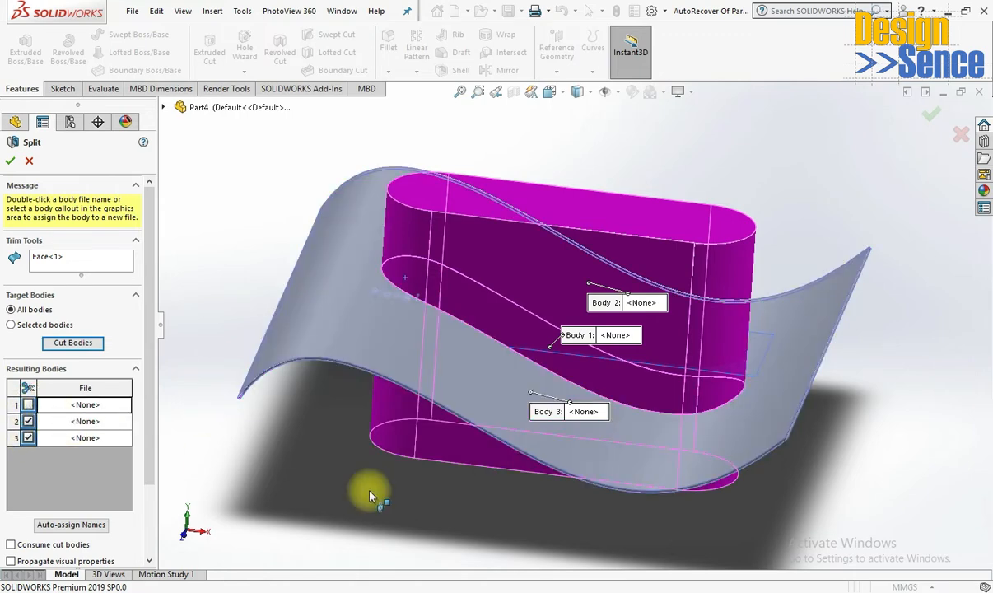
{"action": "middle_click_drag", "start_coordinate": [333, 477], "coordinate": [321, 439]}
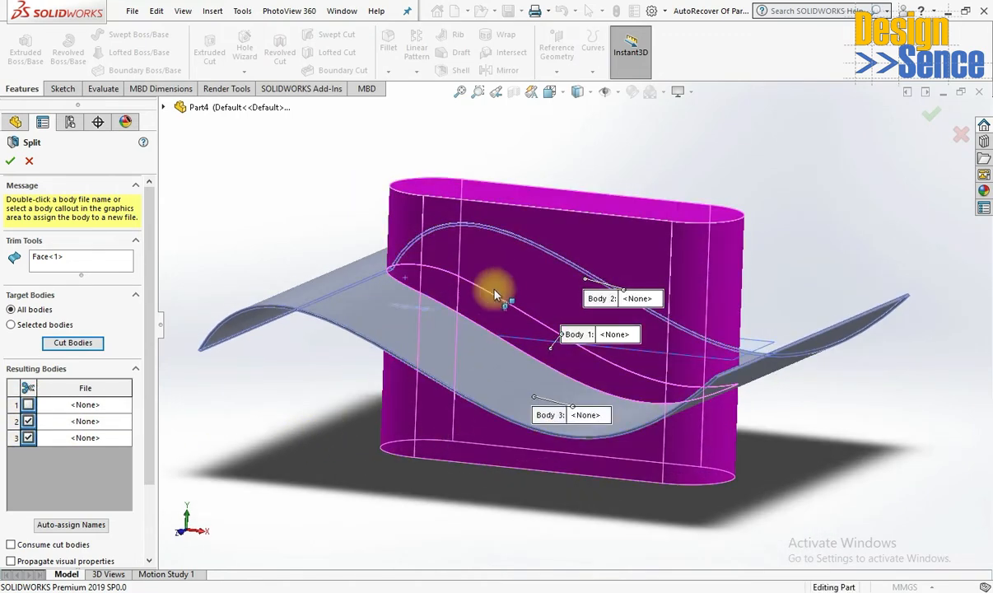
{"action": "left_click", "coordinate": [12, 163]}
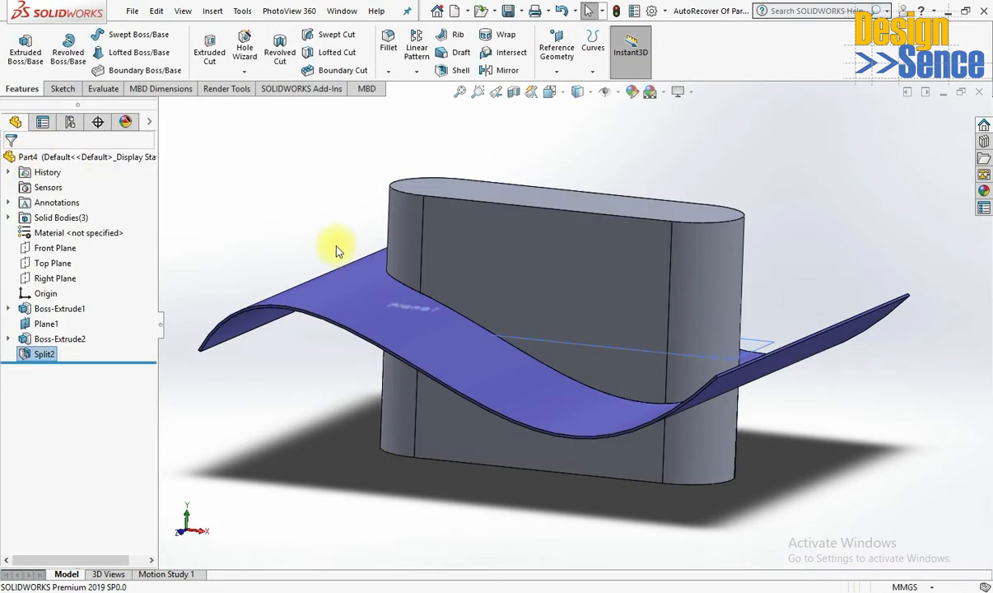
Step: Hide the wavy sheet Boss-Extrude2 and inspect the split line around the rounded block
{"action": "left_click", "coordinate": [59, 340]}
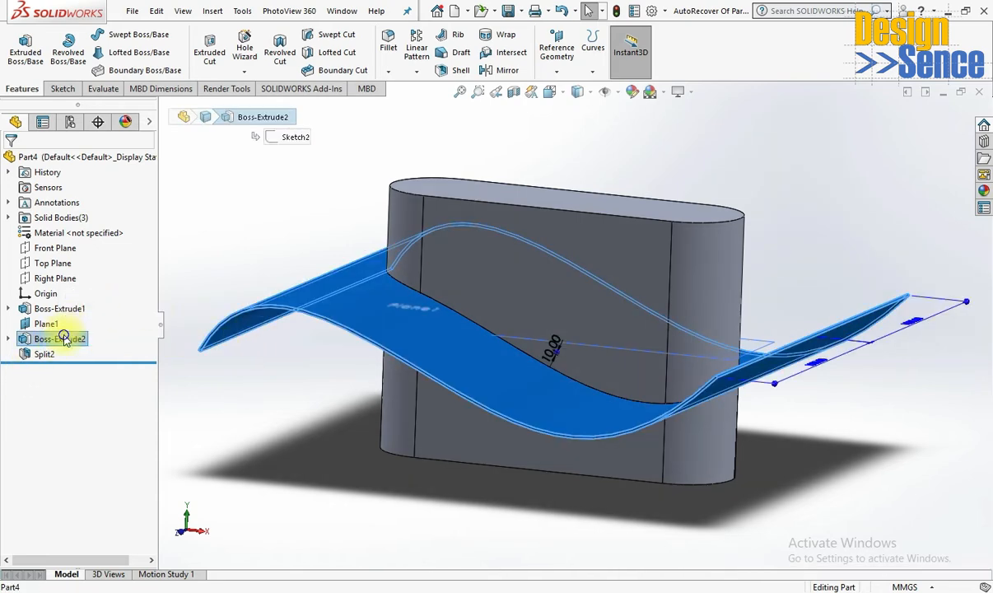
{"action": "right_click", "coordinate": [66, 337]}
{"action": "left_click", "coordinate": [76, 310]}
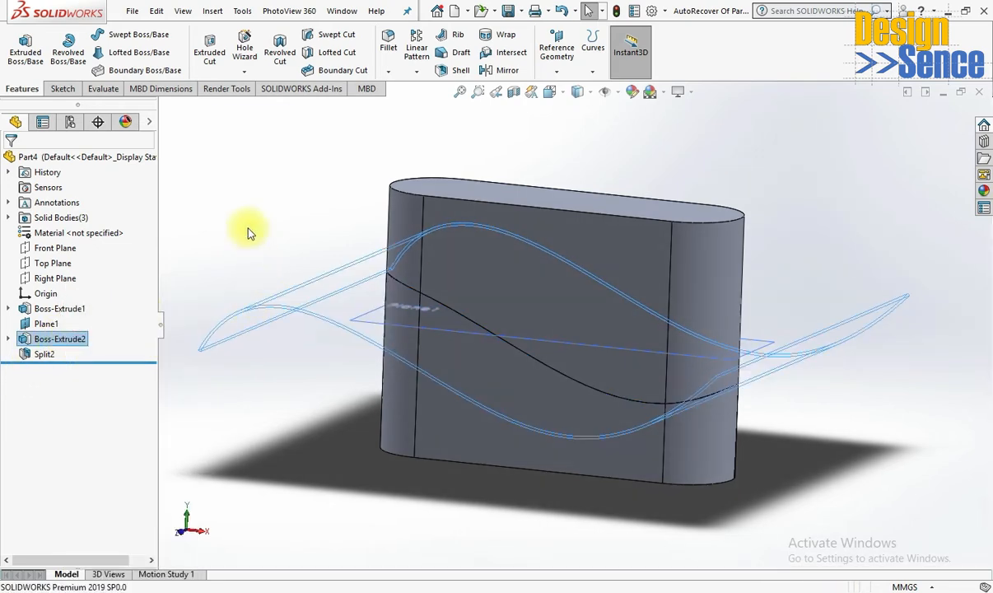
{"action": "middle_click_drag", "start_coordinate": [488, 395], "coordinate": [436, 279]}
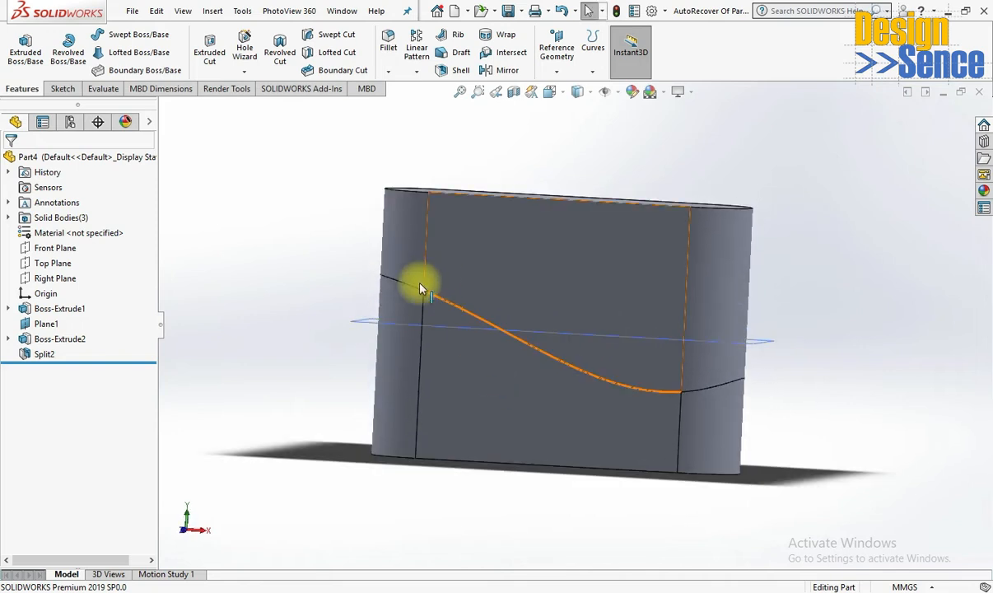
{"action": "left_click", "coordinate": [44, 354]}
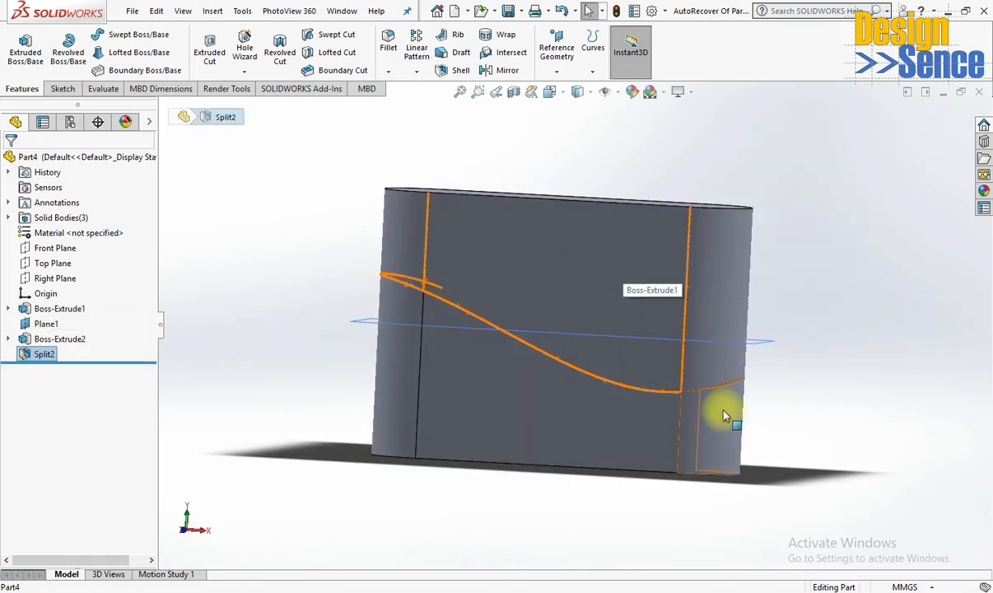
{"action": "key", "text": "ctrl+q"}
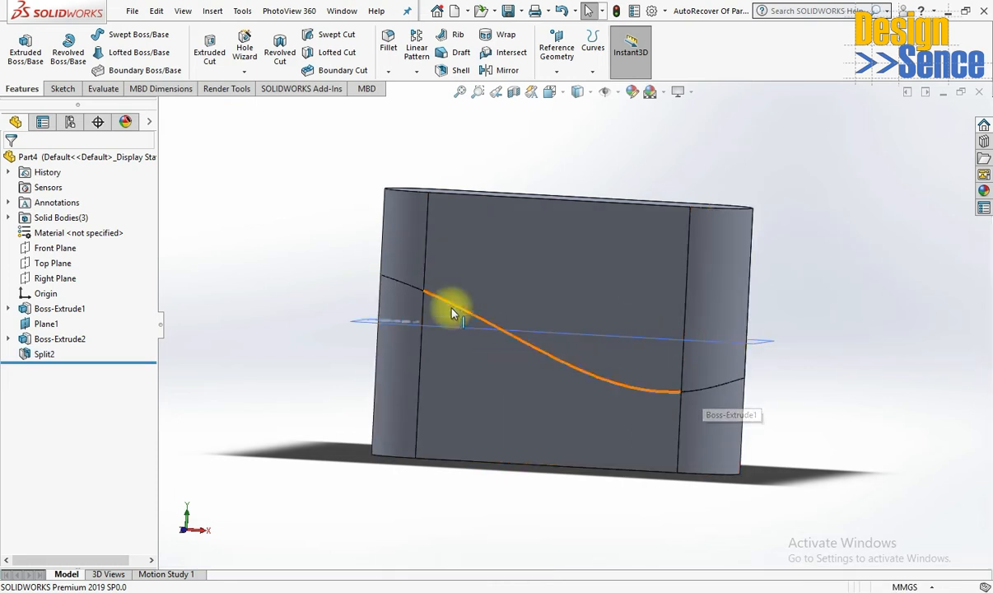
{"action": "middle_click_drag", "start_coordinate": [813, 317], "coordinate": [811, 346]}
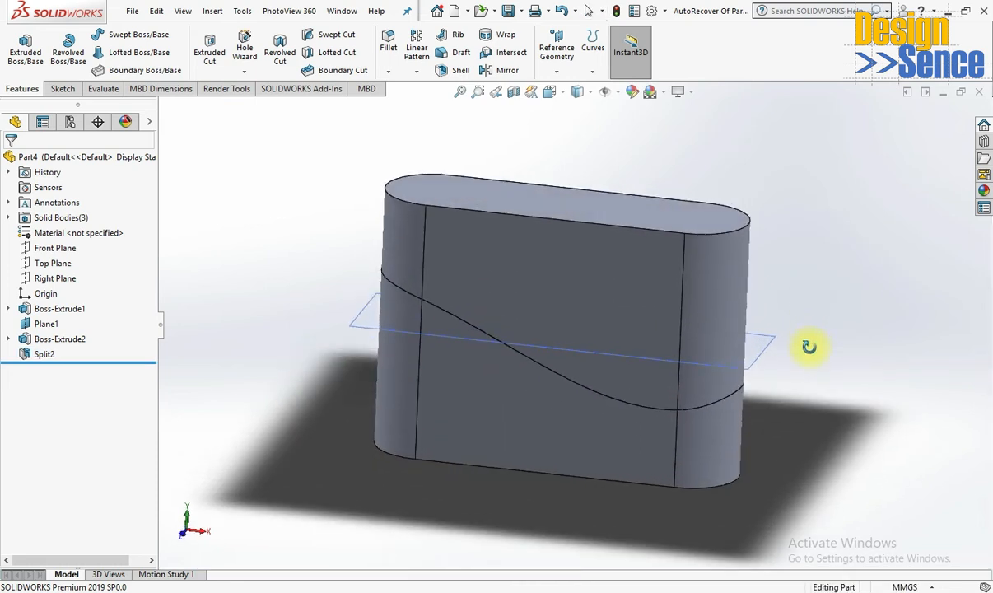
Step: Start another Split with Plane1 as the trim tool and cut all bodies
{"action": "left_click", "coordinate": [211, 11]}
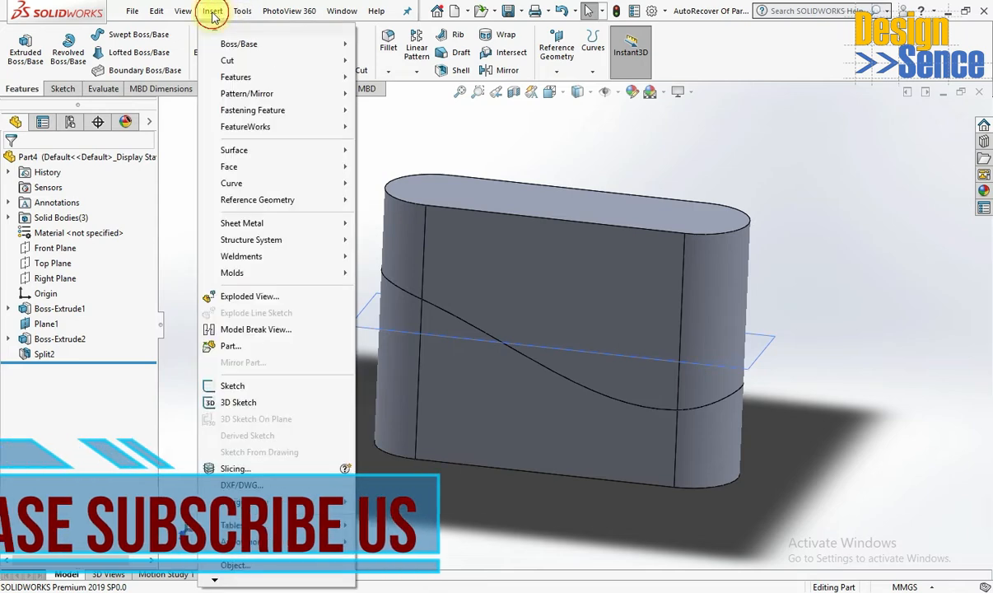
{"action": "mouse_move", "coordinate": [239, 76]}
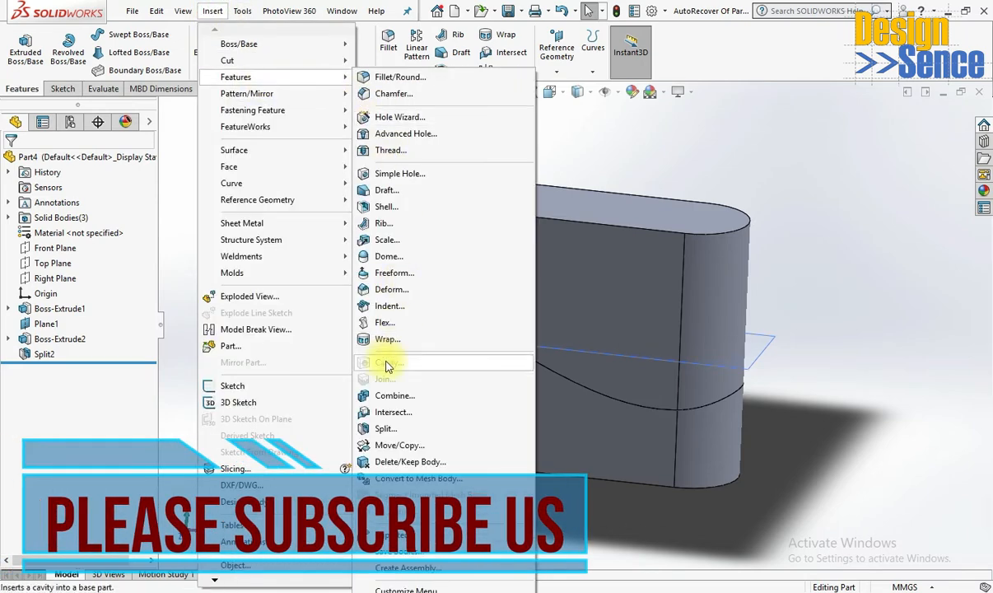
{"action": "left_click", "coordinate": [384, 429]}
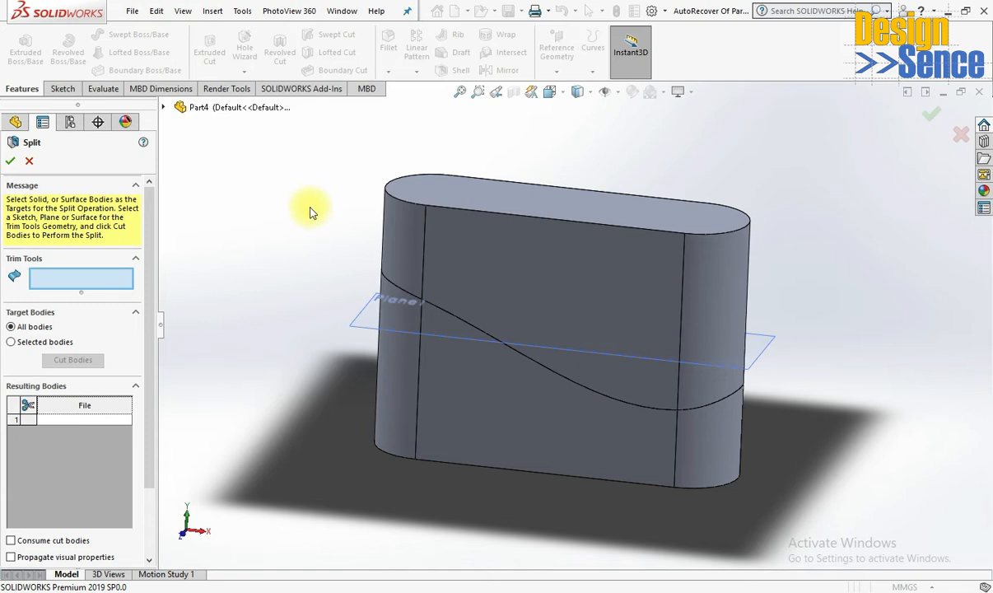
{"action": "left_click", "coordinate": [355, 321]}
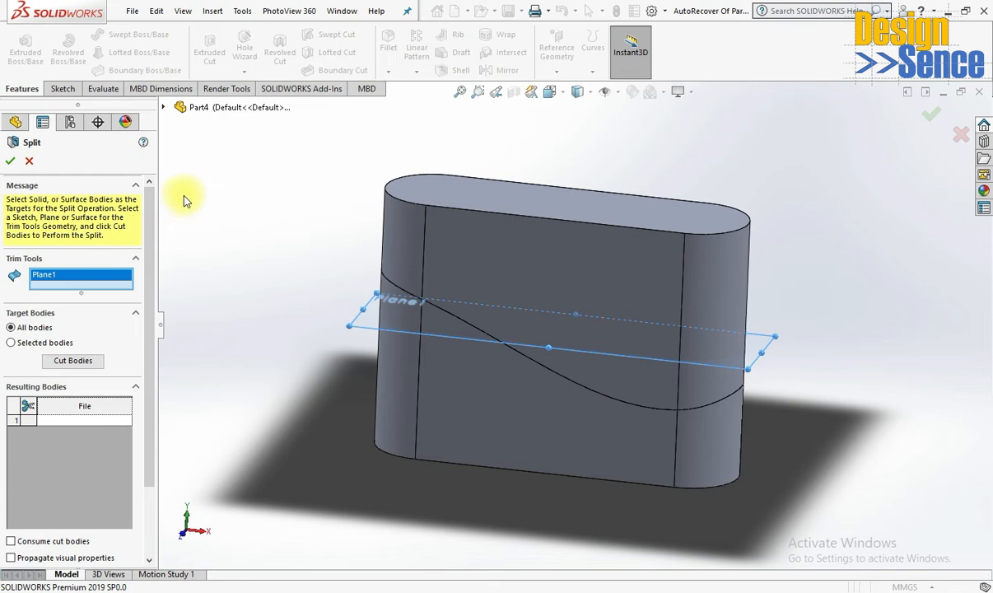
{"action": "left_click", "coordinate": [73, 361]}
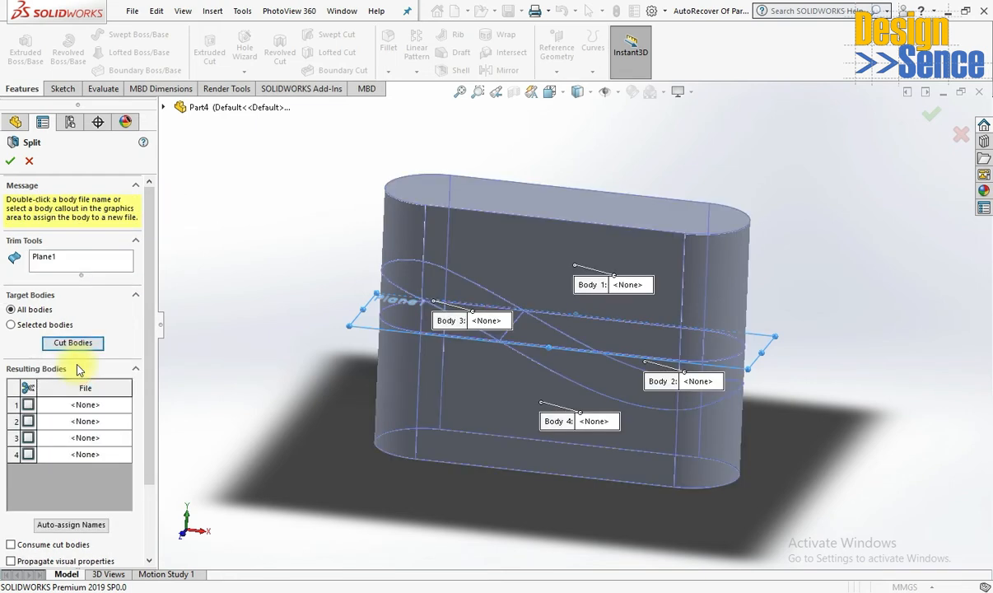
Step: Preview the resulting bodies and mark only bodies 2 and 3, the wedges between the plane and the wavy cut
{"action": "left_click", "coordinate": [29, 406]}
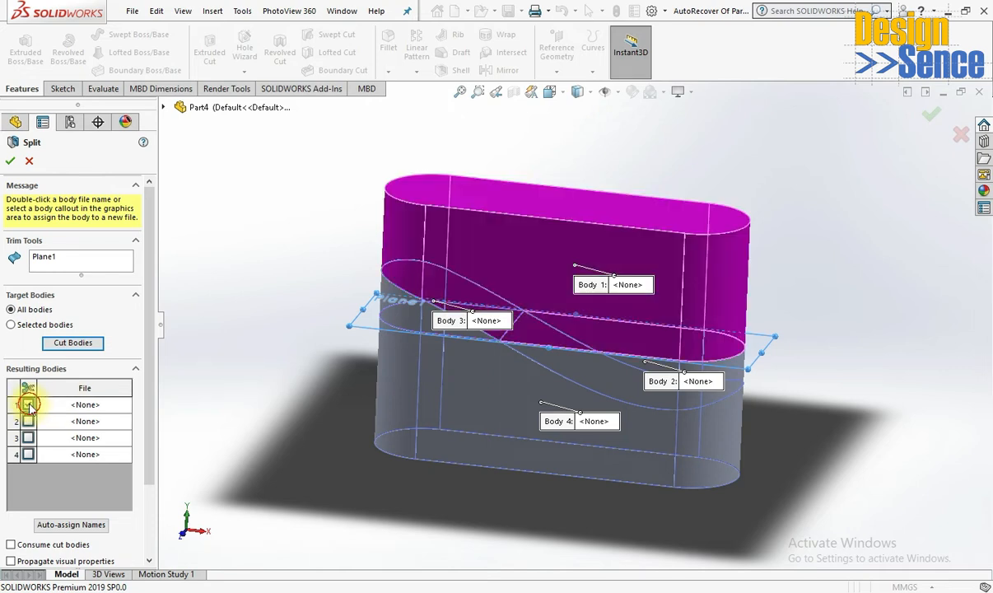
{"action": "left_click", "coordinate": [29, 421]}
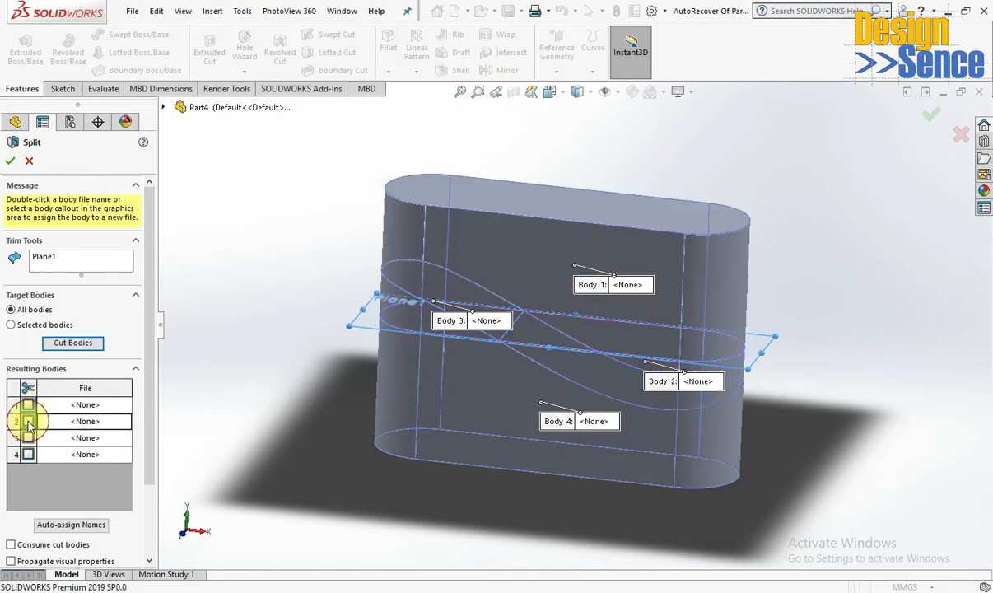
{"action": "left_click", "coordinate": [29, 438]}
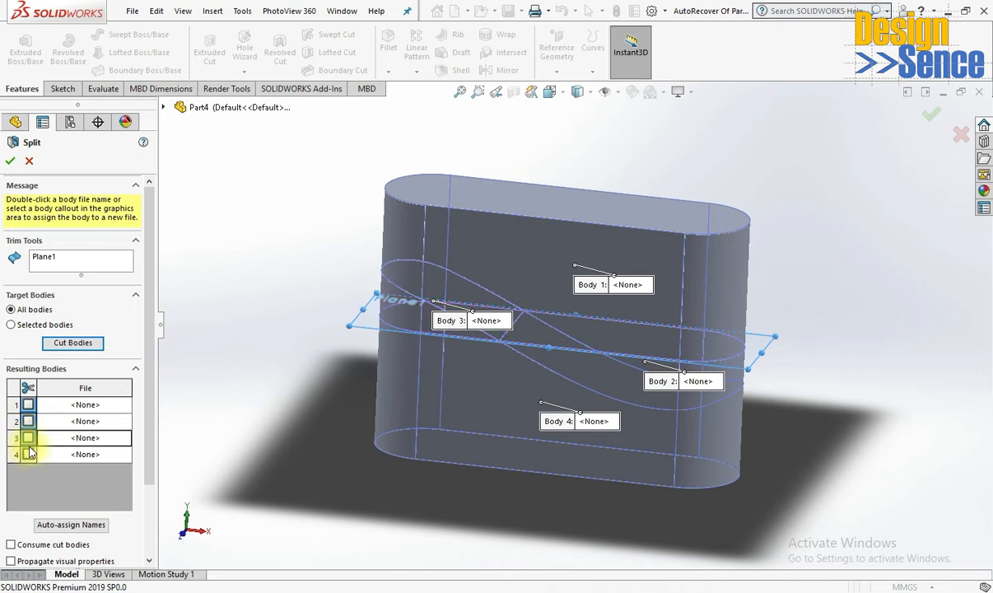
{"action": "left_click", "coordinate": [29, 455]}
{"action": "left_click", "coordinate": [28, 438]}
{"action": "left_click", "coordinate": [28, 420]}
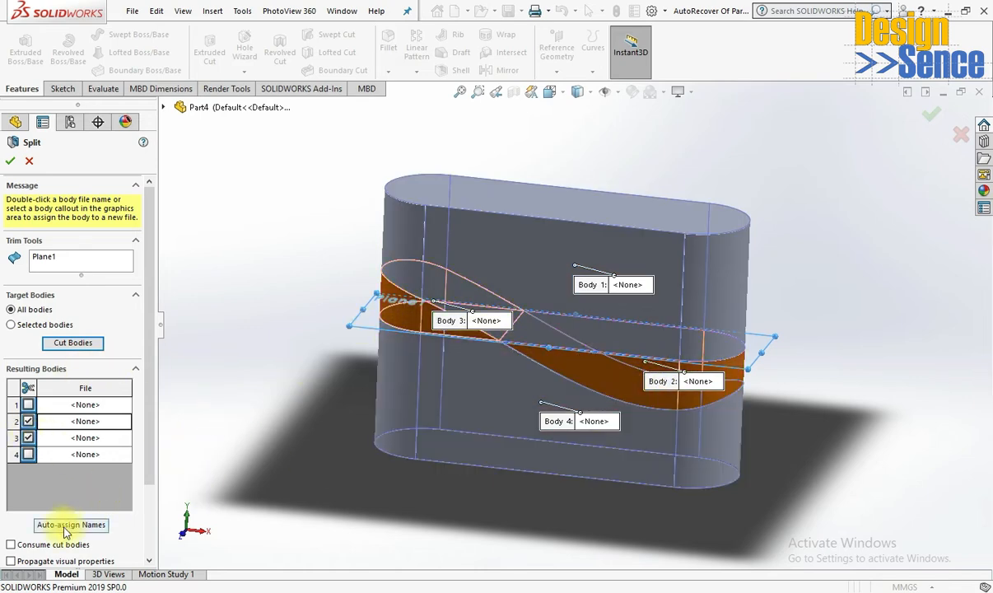
Step: Assign resulting body 2 to a new split part file named "Body2 New" in the ROPE LIFTS folder
{"action": "double_click", "coordinate": [85, 421]}
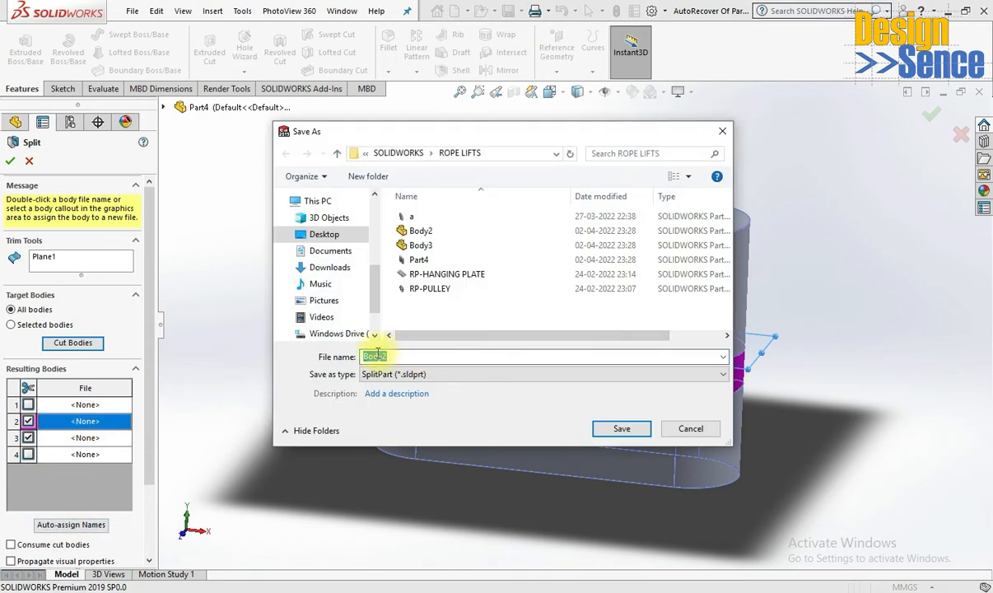
{"action": "key", "text": "End"}
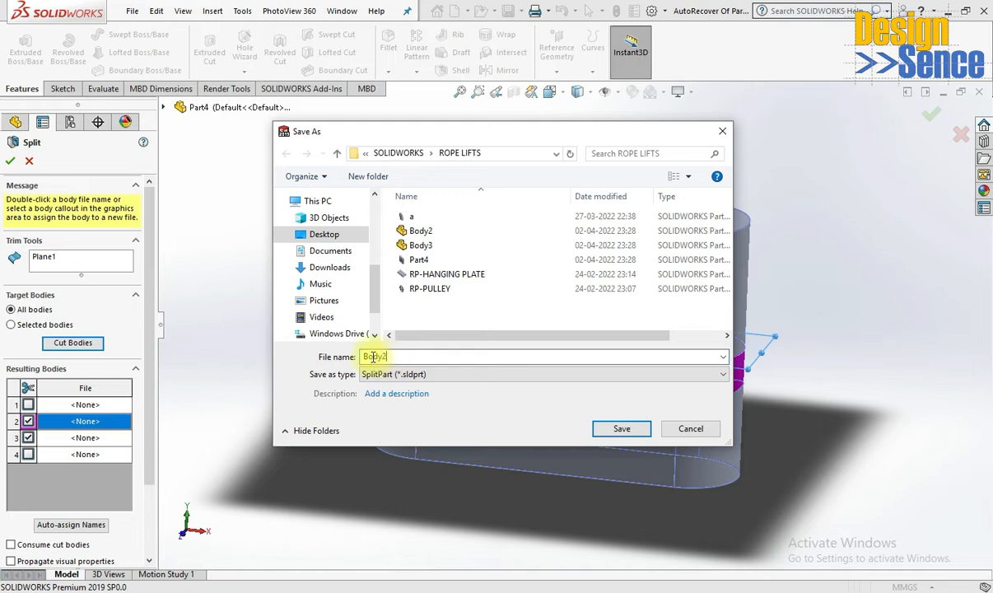
{"action": "type", "text": "New"}
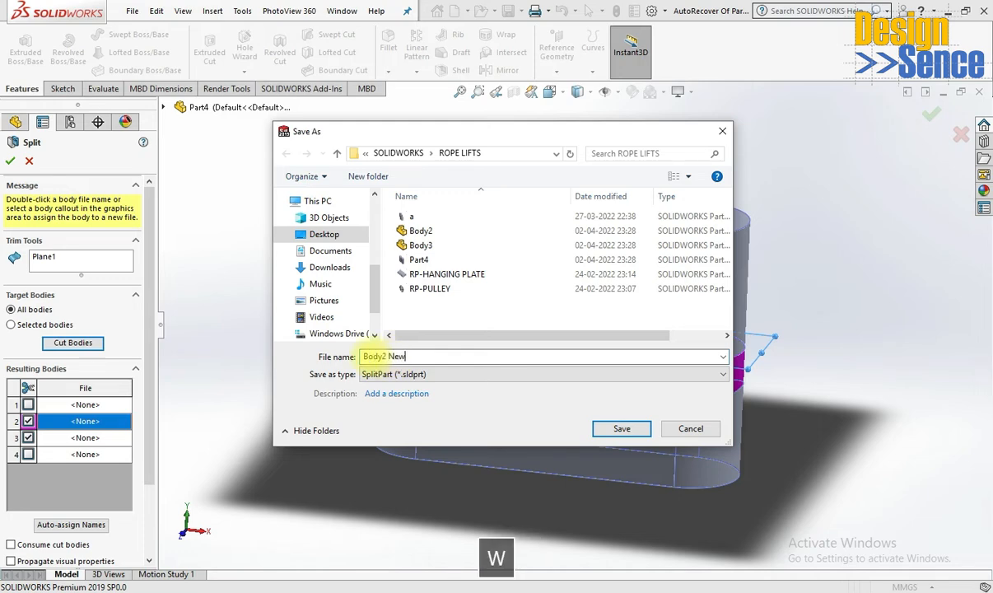
{"action": "left_click", "coordinate": [623, 427]}
Step: Assign resulting body 3 to a new split part file named "Body3 New" in the ROPE LIFTS folder
{"action": "double_click", "coordinate": [82, 437]}
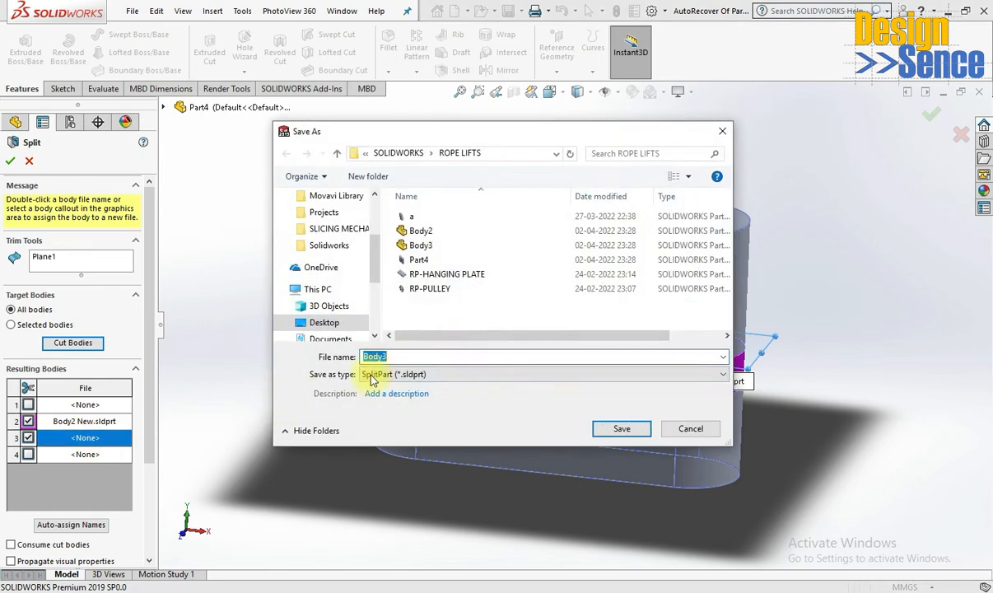
{"action": "left_click", "coordinate": [406, 356]}
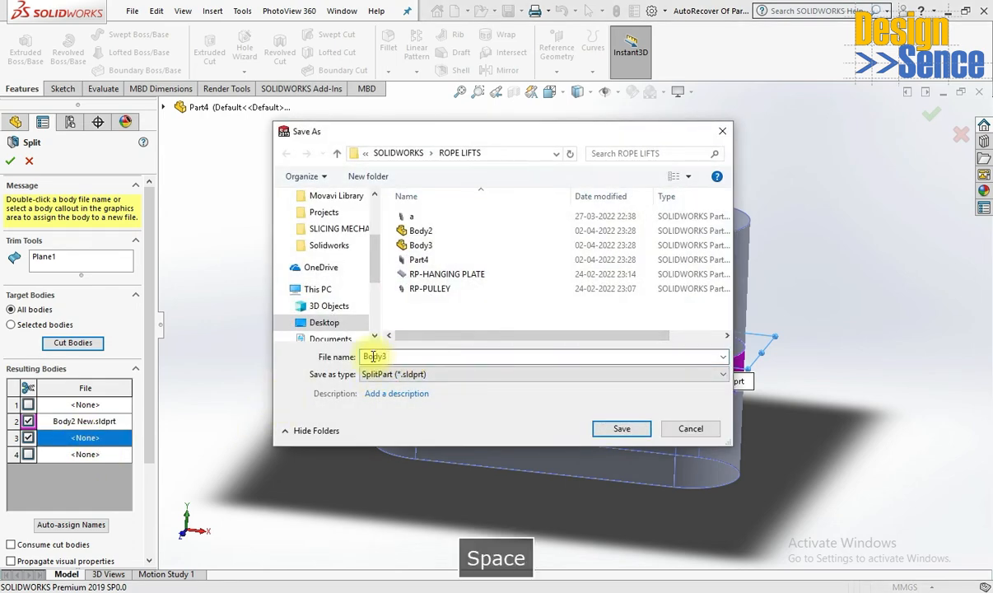
{"action": "type", "text": "New"}
{"action": "left_click", "coordinate": [613, 430]}
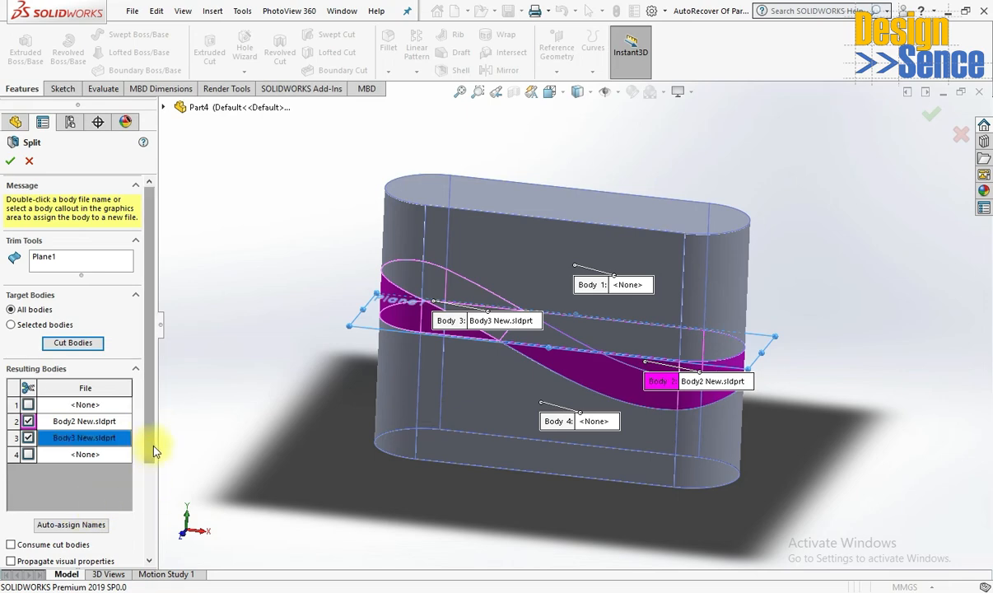
Step: Complete the plane split and change the derived part's units to those of the base part
{"action": "scroll", "coordinate": [154, 451], "scroll_direction": "down", "scroll_amount": 3}
{"action": "left_click", "coordinate": [11, 160]}
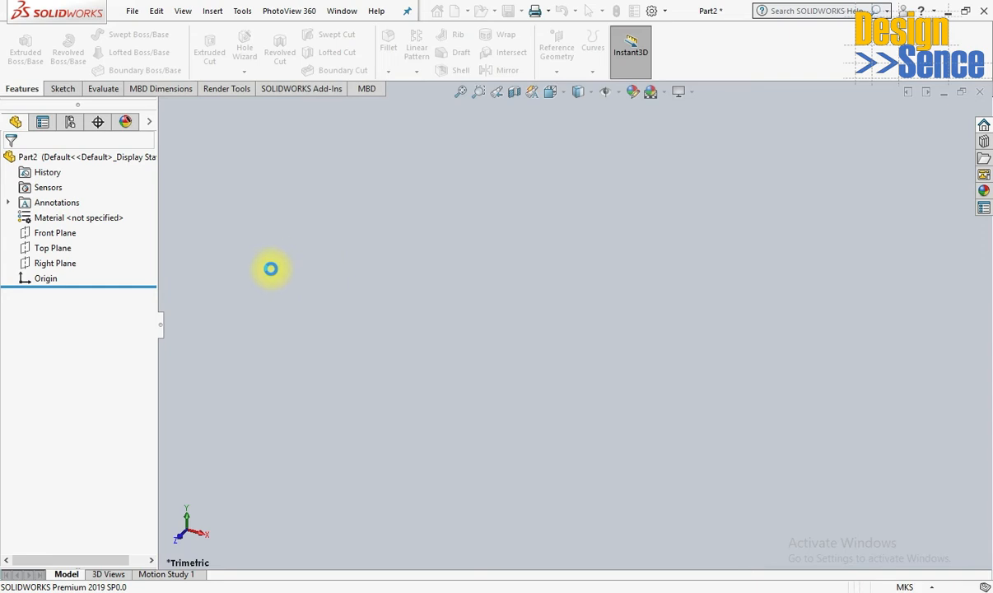
{"action": "left_click", "coordinate": [455, 282]}
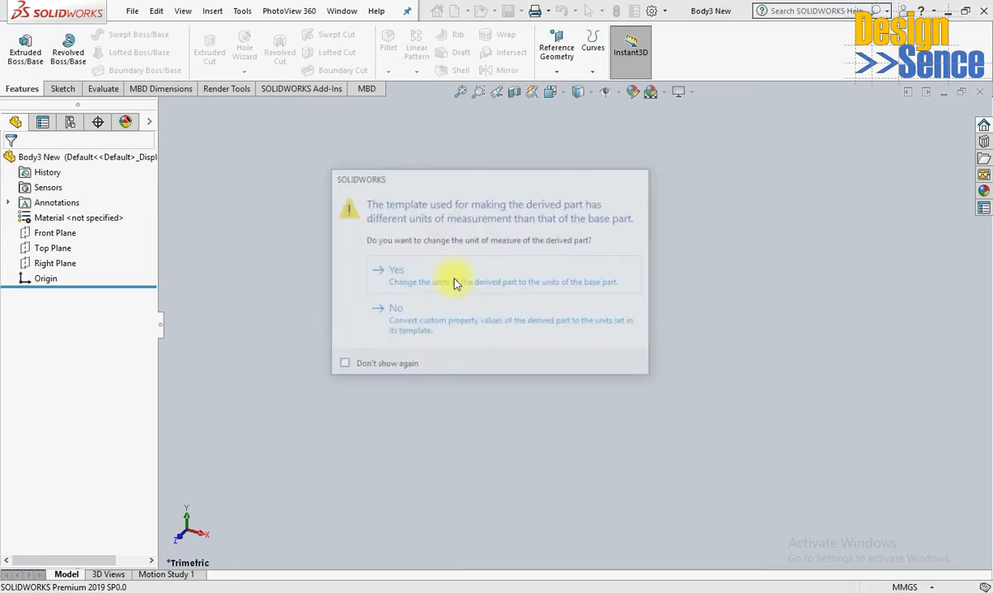
Step: Match the units of Body3 New to the base part and accept replacing the original file
{"action": "left_click", "coordinate": [455, 280]}
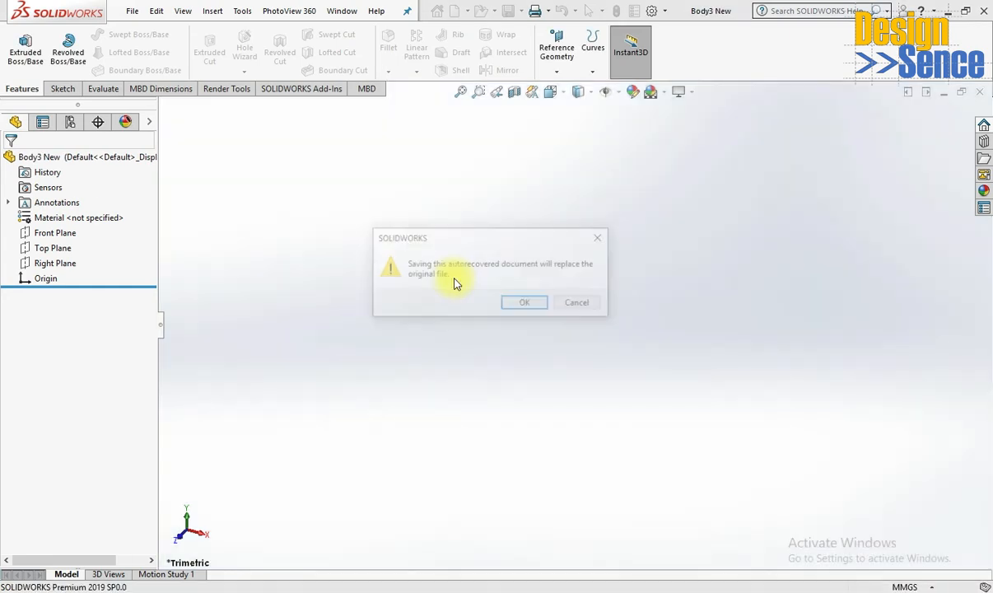
{"action": "left_click", "coordinate": [547, 305]}
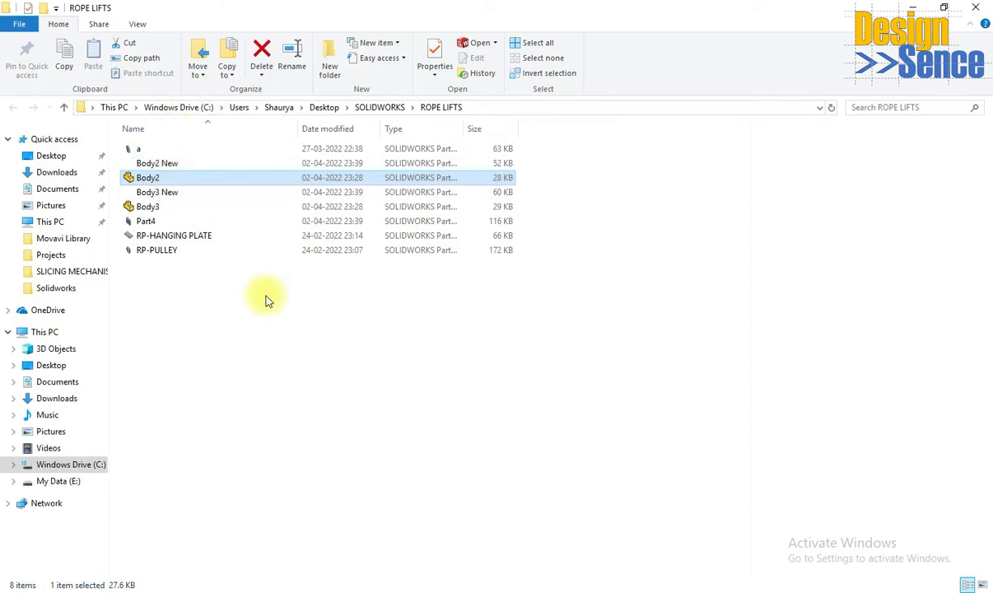
Step: Check the new split files in the ROPE LIFTS folder and inspect the open Body2 New part from the side
{"action": "left_click", "coordinate": [265, 300]}
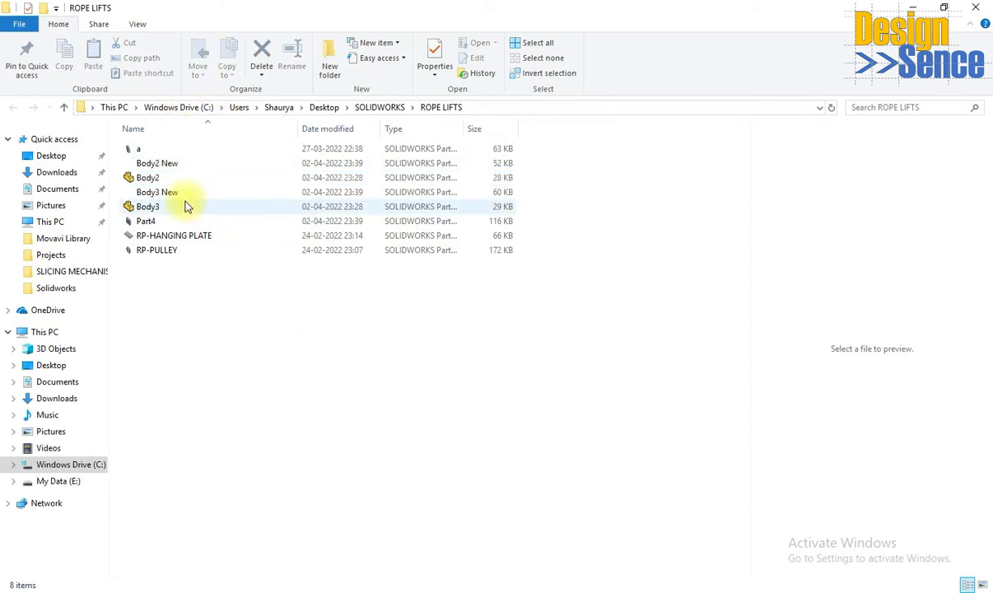
{"action": "left_click", "coordinate": [166, 163]}
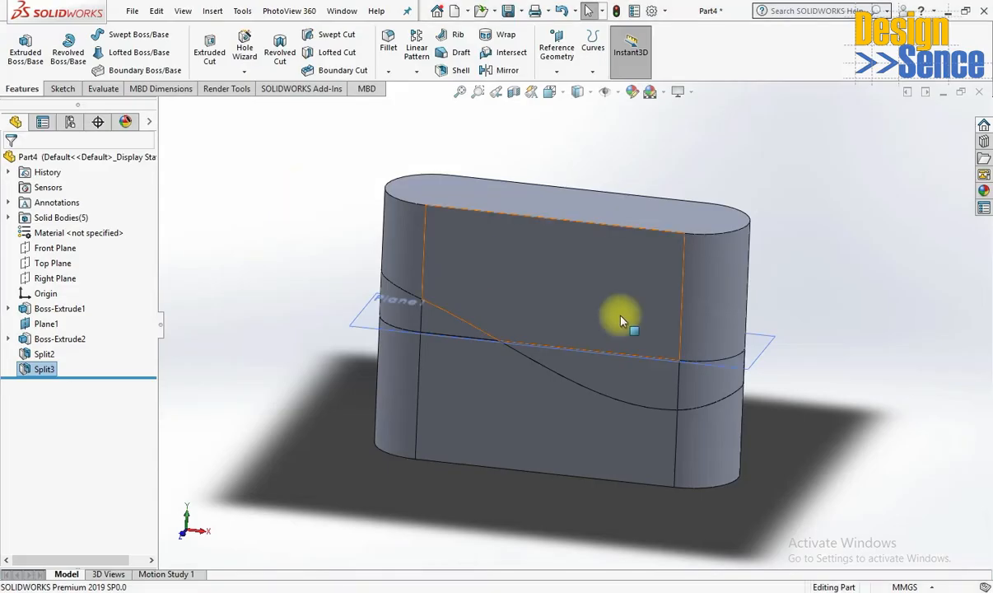
{"action": "left_click", "coordinate": [341, 11]}
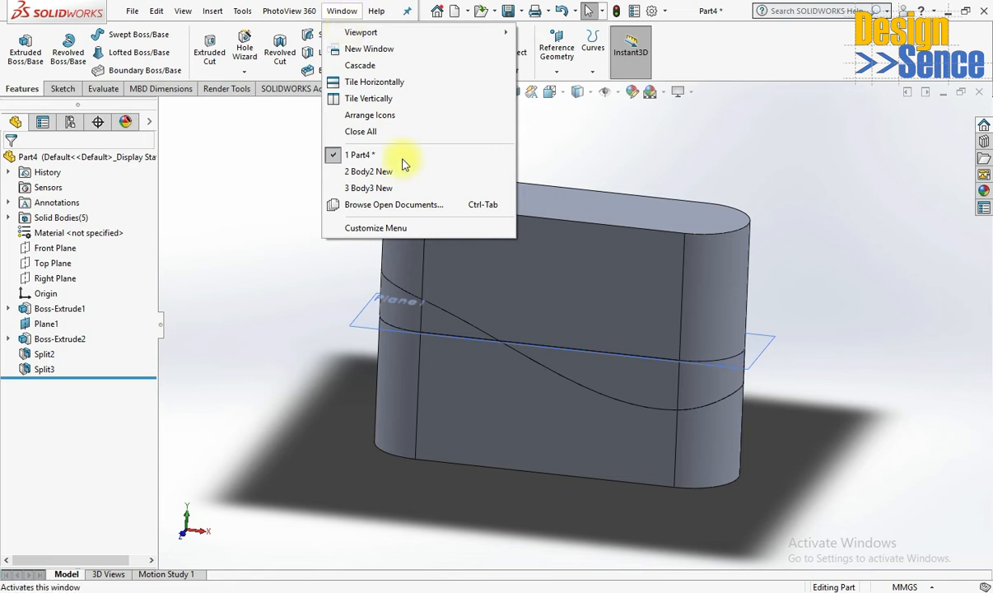
{"action": "left_click", "coordinate": [368, 171]}
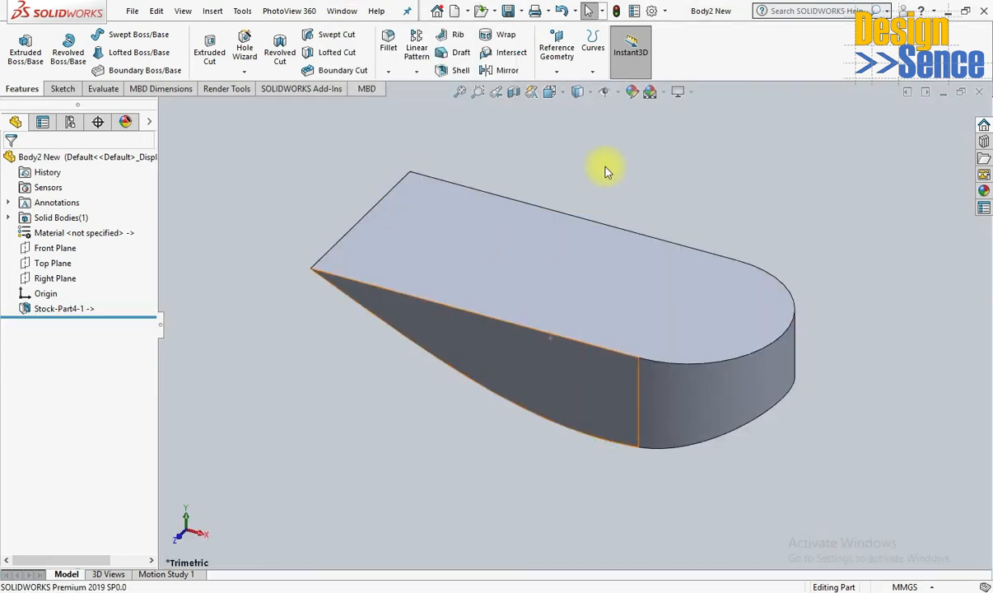
{"action": "middle_click_drag", "start_coordinate": [842, 317], "coordinate": [860, 153]}
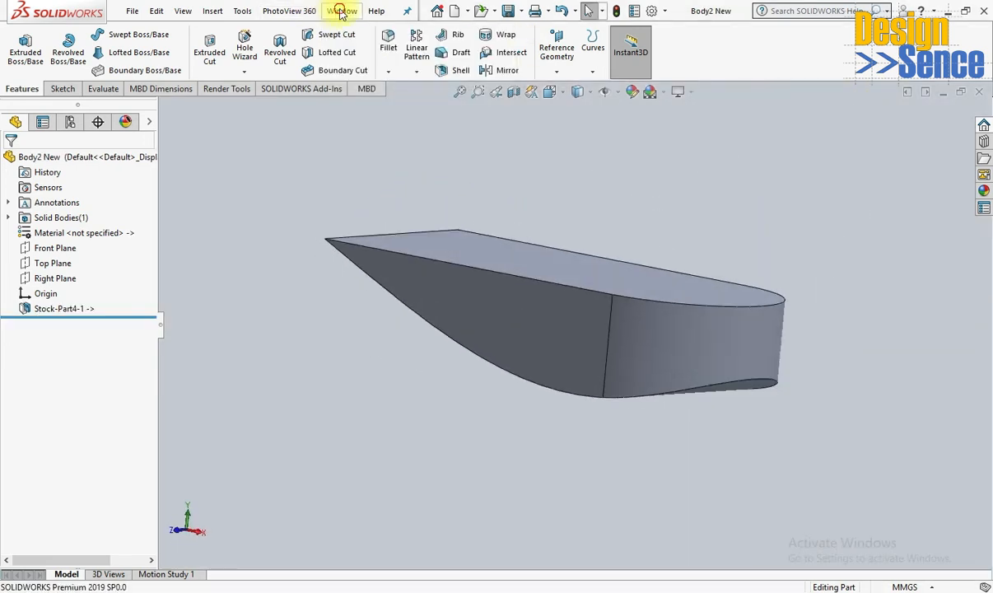
Step: Inspect the Body3 New part from below, then compare it with the two wedge faces in Part4
{"action": "left_click", "coordinate": [341, 11]}
{"action": "left_click", "coordinate": [387, 189]}
{"action": "middle_click_drag", "start_coordinate": [606, 421], "coordinate": [637, 319]}
{"action": "left_click", "coordinate": [341, 10]}
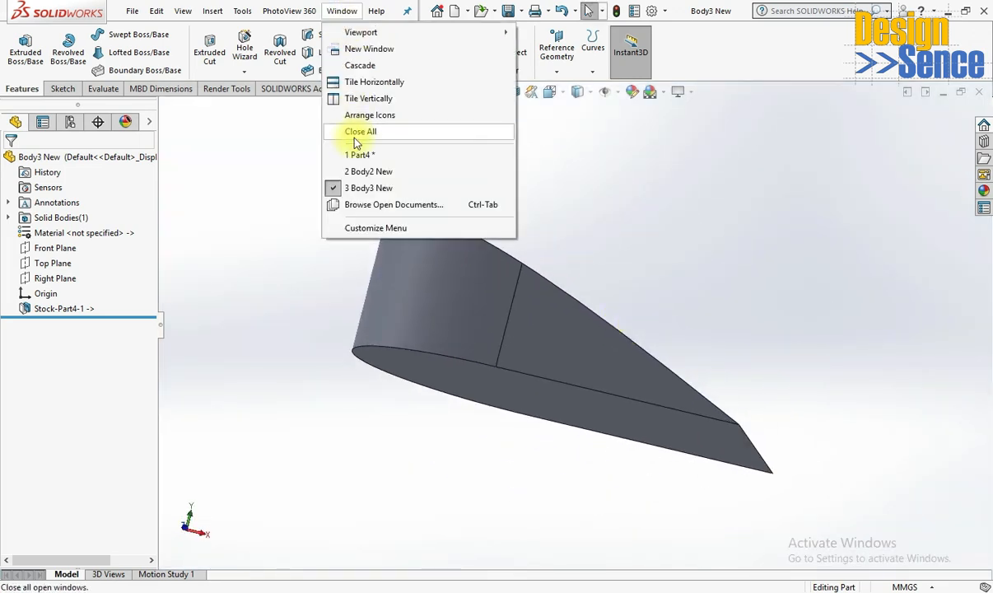
{"action": "left_click", "coordinate": [357, 153]}
{"action": "left_click", "coordinate": [458, 330]}
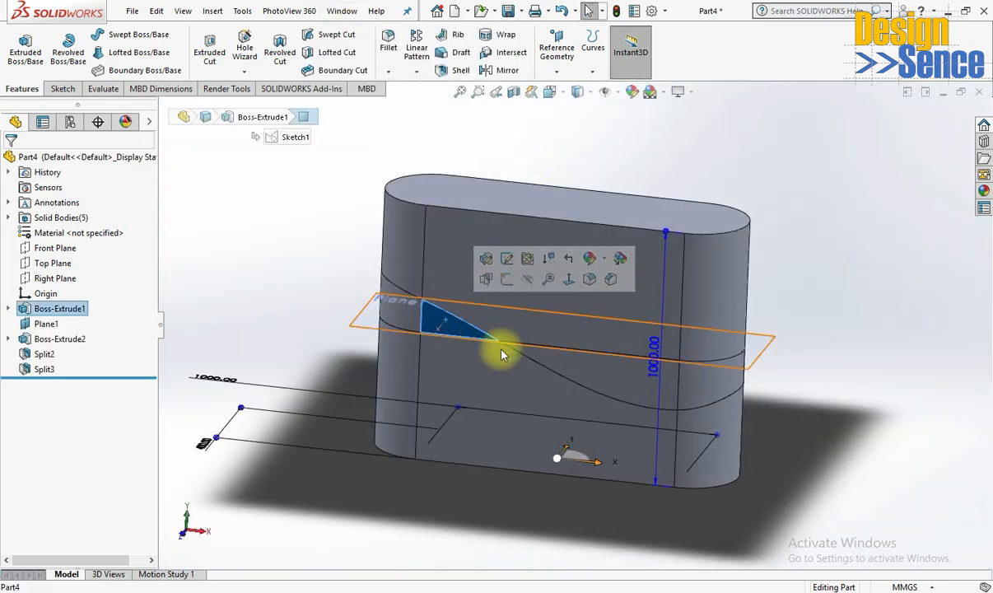
{"action": "left_click", "coordinate": [614, 377]}
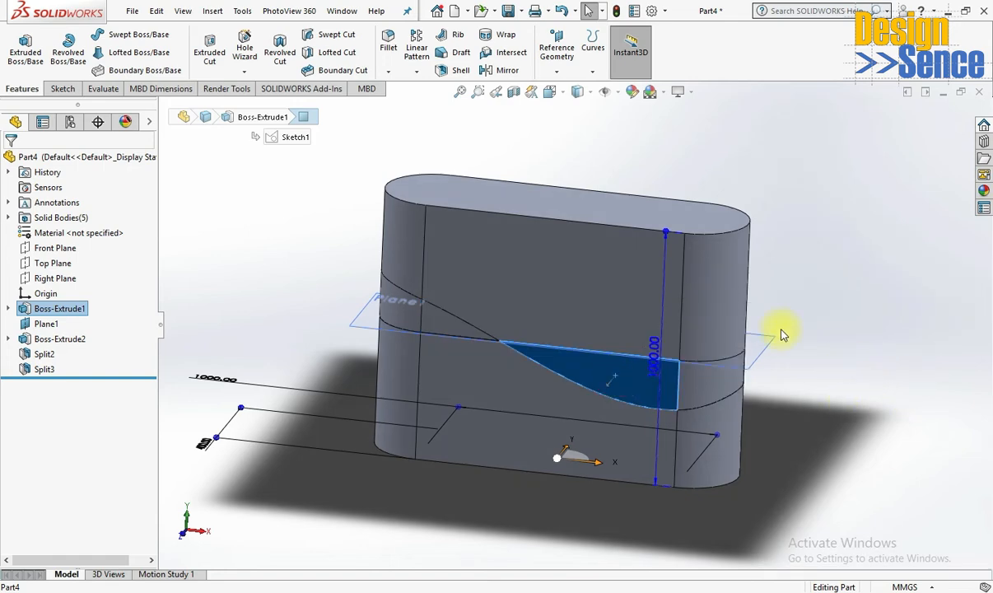
Step: Clear the face selection in Part4 and examine the curved upper face of the Body3 New part
{"action": "left_click", "coordinate": [342, 10]}
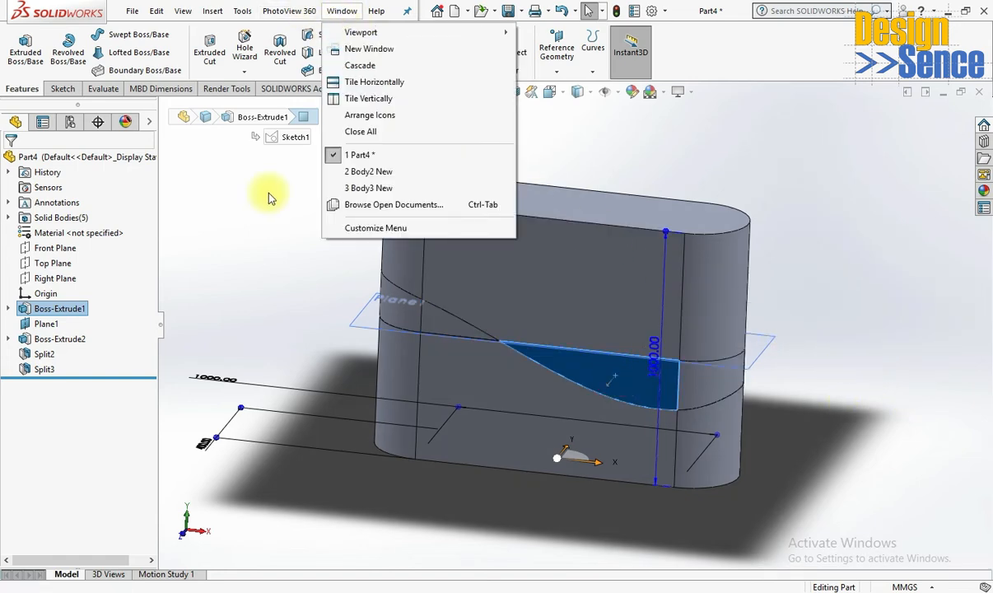
{"action": "left_click", "coordinate": [273, 239]}
{"action": "left_click", "coordinate": [350, 14]}
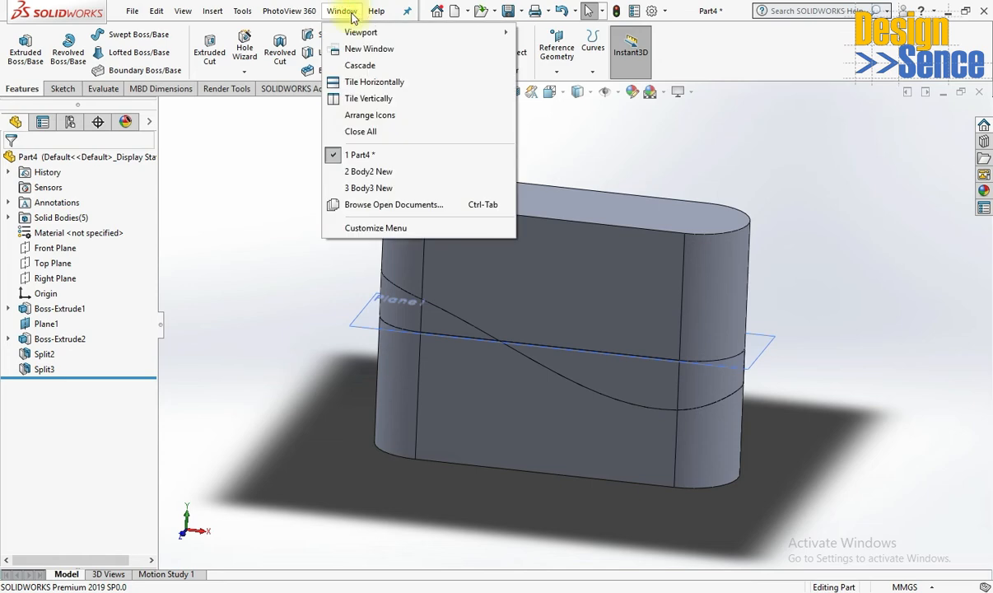
{"action": "left_click", "coordinate": [362, 187]}
{"action": "middle_click_drag", "start_coordinate": [646, 249], "coordinate": [609, 301]}
{"action": "left_click", "coordinate": [342, 9]}
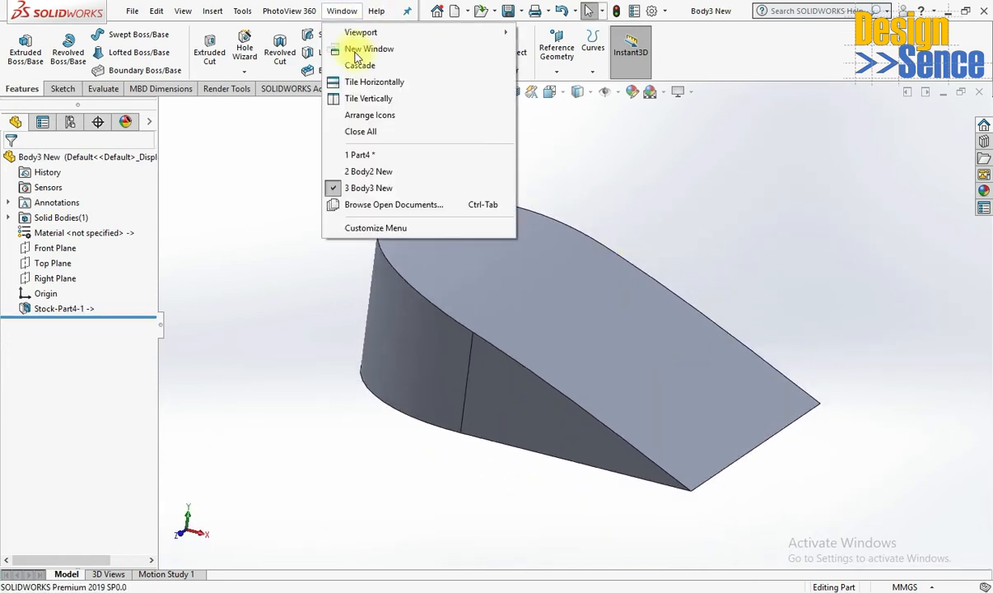
Step: Edit the plane split Split3 in Part4 so that it consumes the cut bodies
{"action": "left_click", "coordinate": [358, 156]}
{"action": "left_click", "coordinate": [41, 370]}
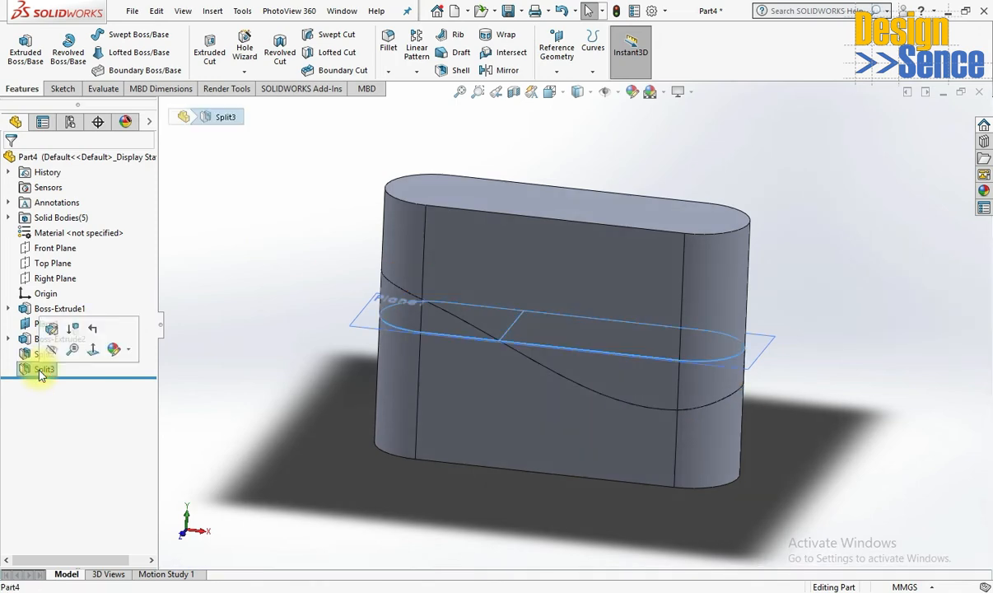
{"action": "left_click", "coordinate": [52, 327]}
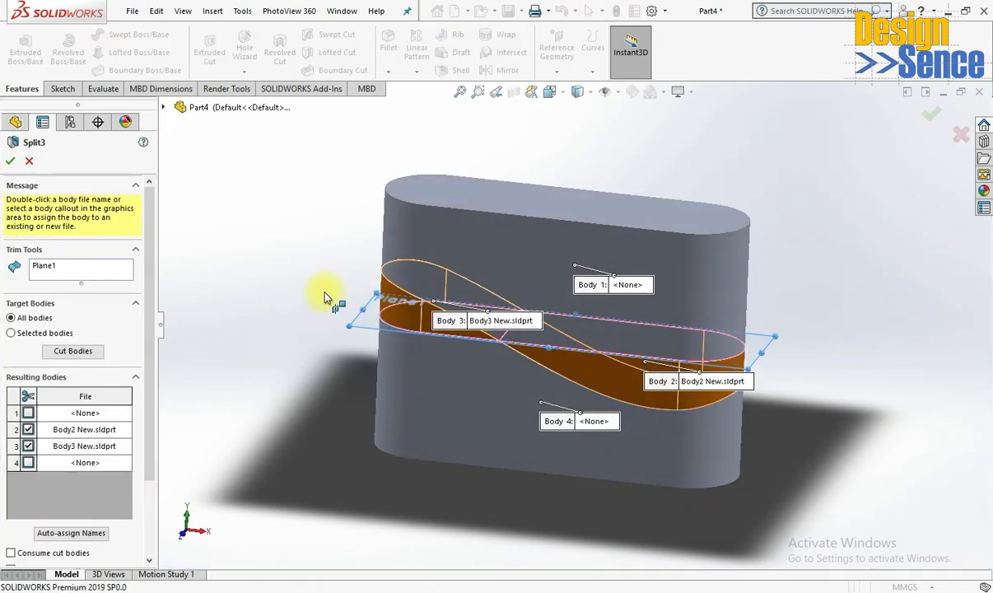
{"action": "left_click_drag", "start_coordinate": [151, 426], "coordinate": [152, 500]}
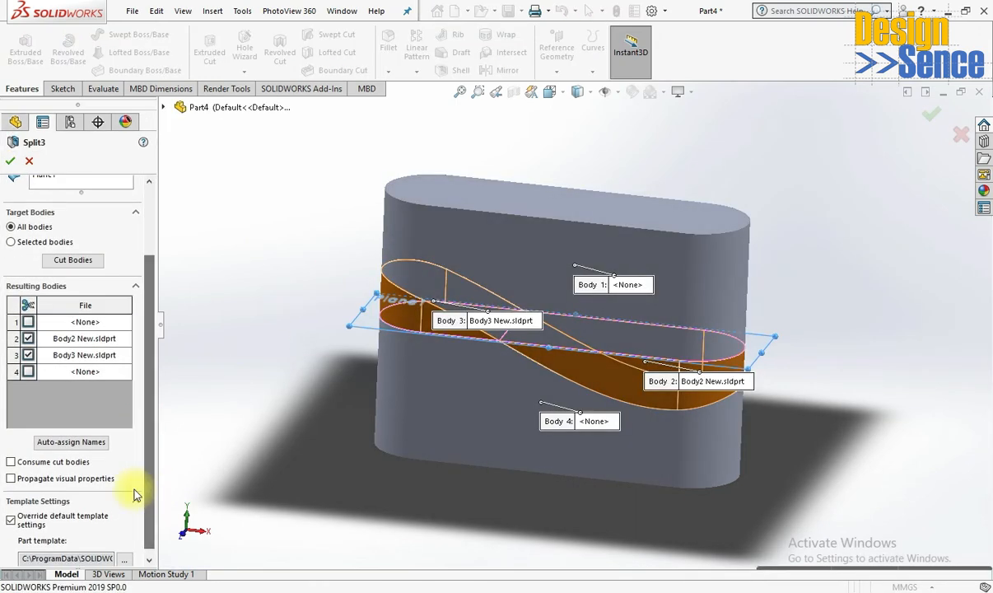
{"action": "left_click", "coordinate": [11, 463]}
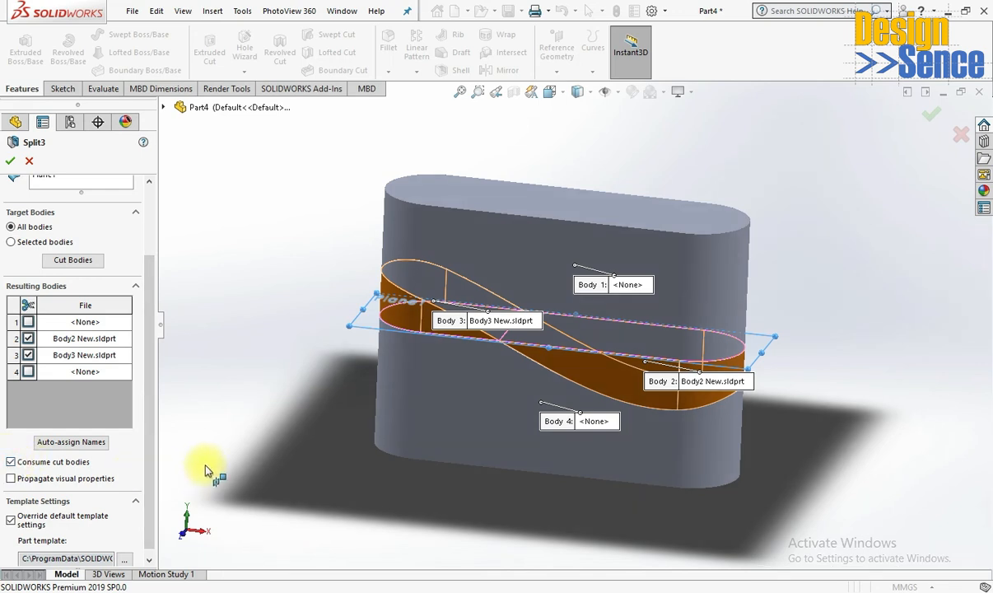
{"action": "left_click", "coordinate": [10, 162]}
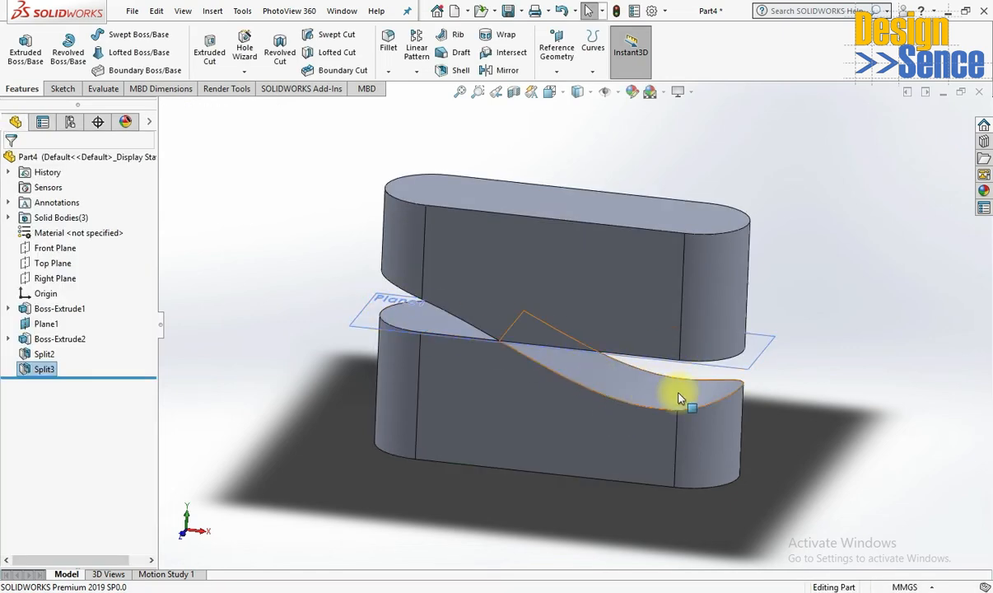
Step: Edit Split3 again to also mark resulting body 4, the lower block, leaving it without an assigned file
{"action": "middle_click_drag", "start_coordinate": [625, 394], "coordinate": [585, 257]}
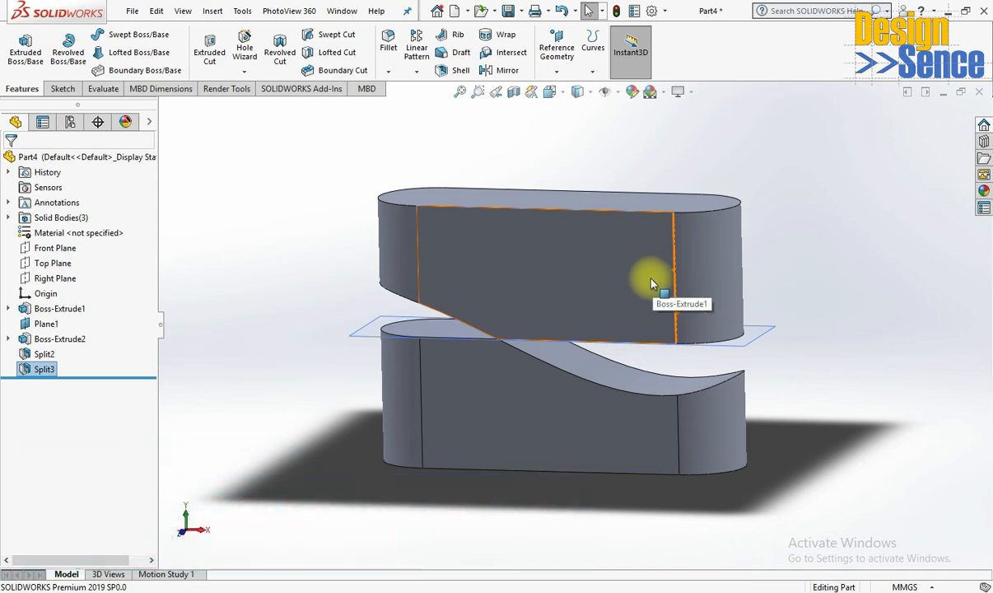
{"action": "middle_click_drag", "start_coordinate": [738, 264], "coordinate": [798, 340]}
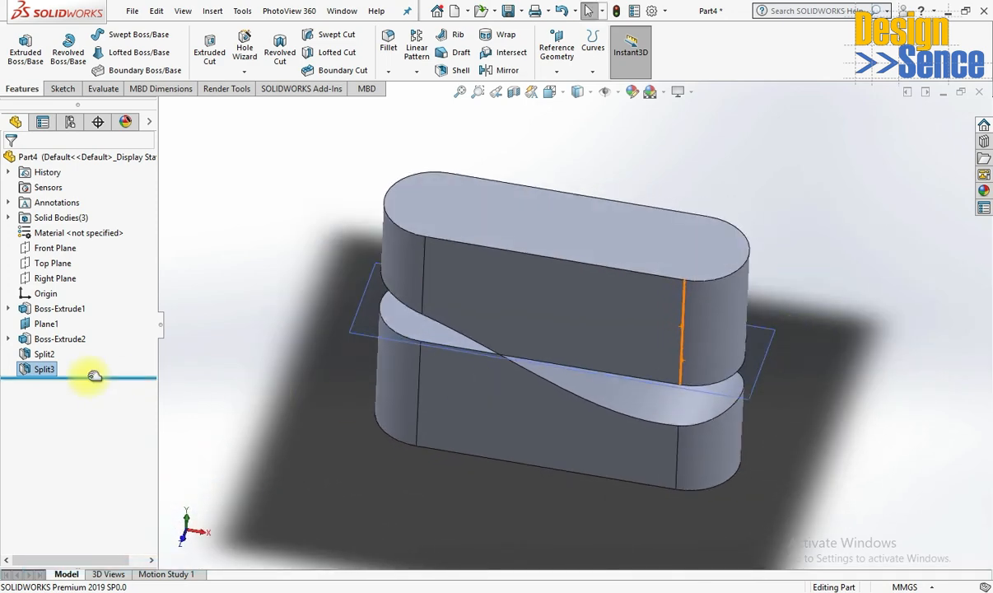
{"action": "right_click", "coordinate": [47, 369]}
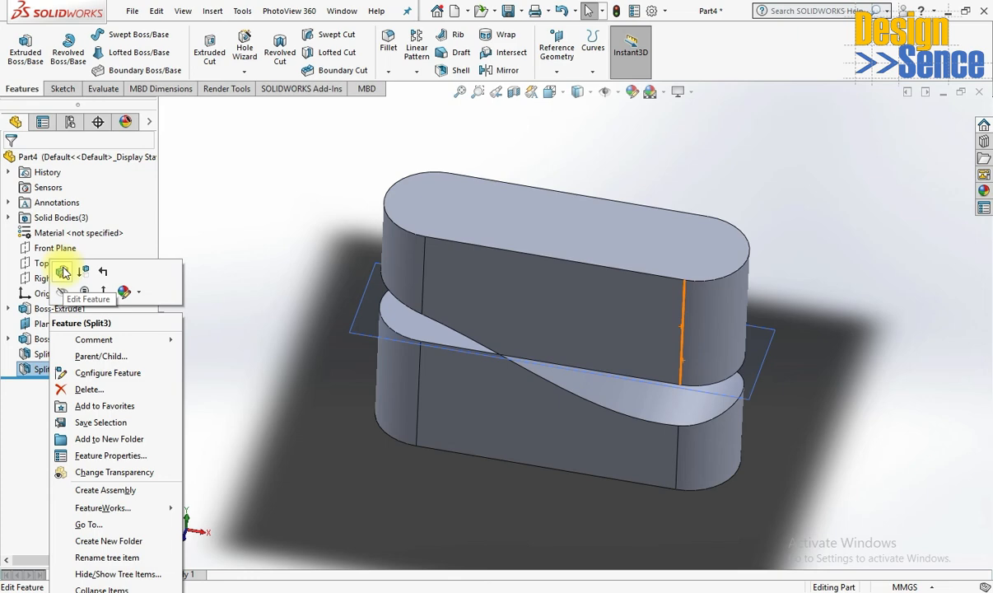
{"action": "left_click", "coordinate": [64, 272]}
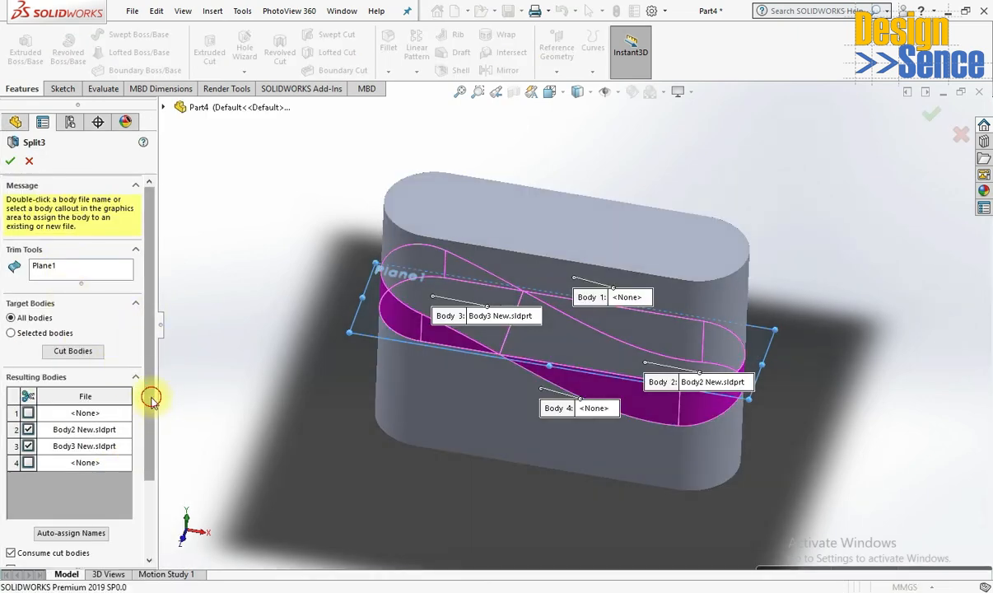
{"action": "left_click_drag", "start_coordinate": [151, 398], "coordinate": [149, 472]}
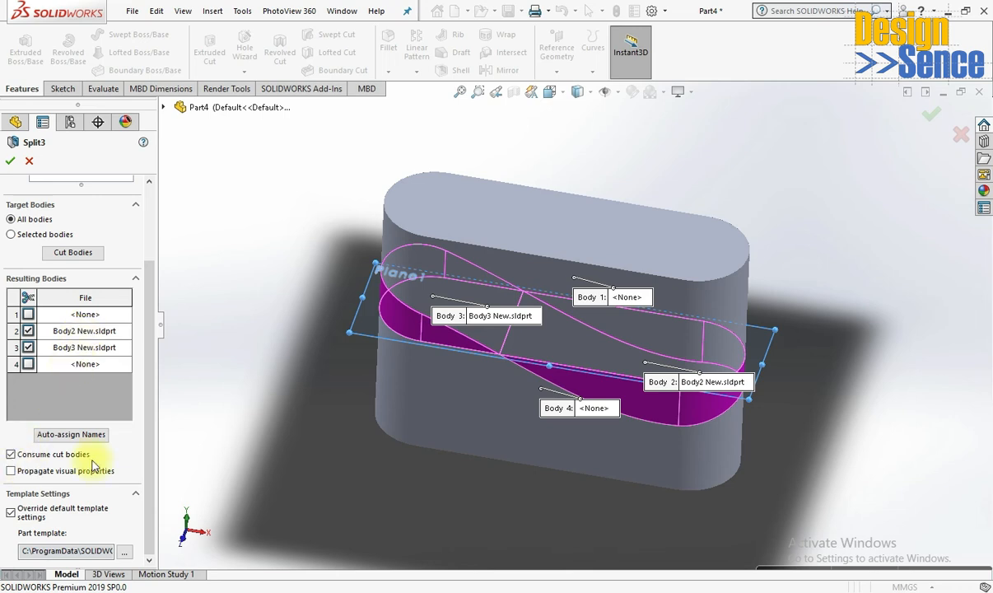
{"action": "left_click", "coordinate": [28, 364]}
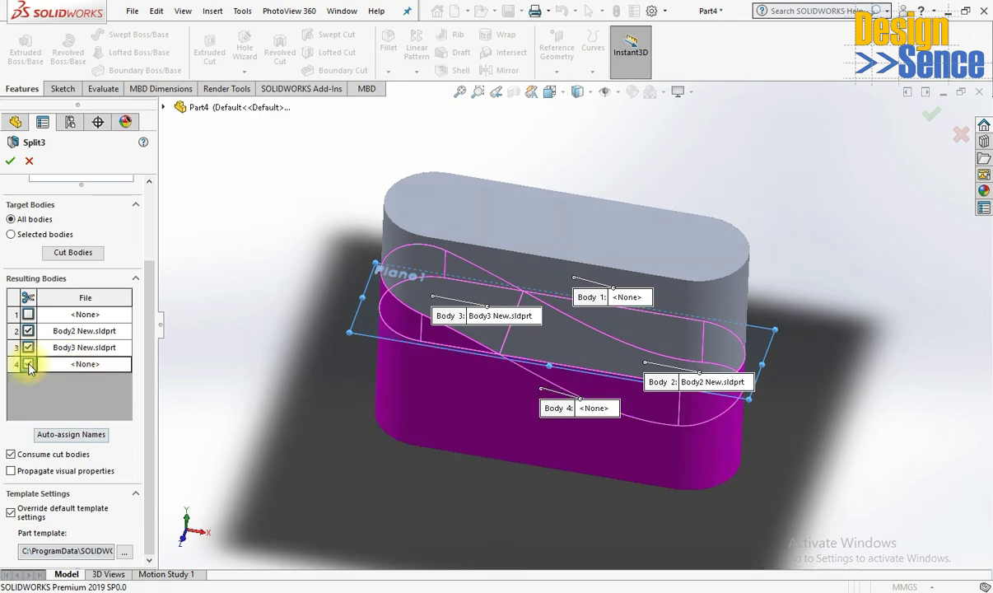
{"action": "double_click", "coordinate": [92, 364]}
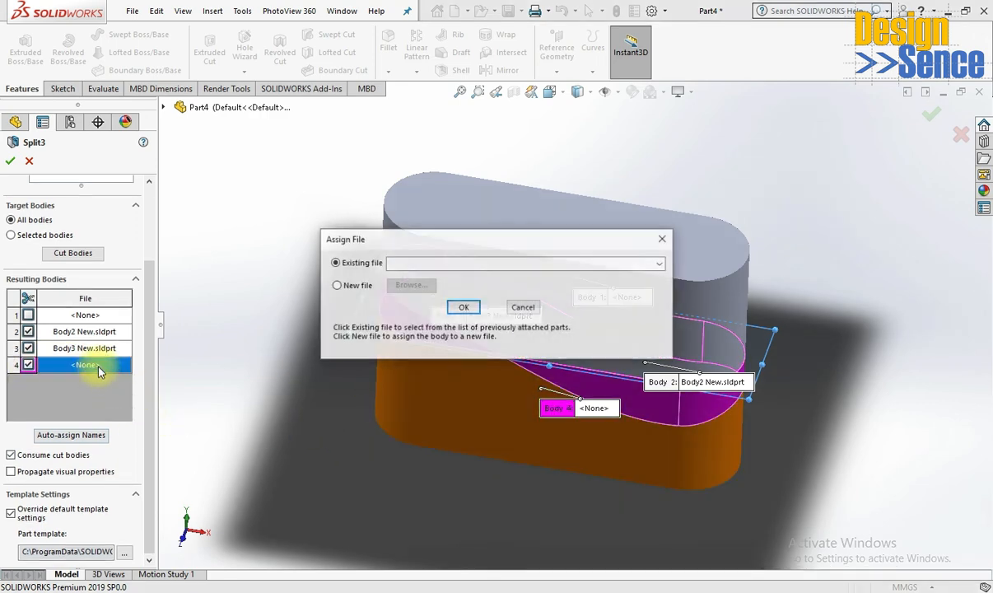
{"action": "left_click", "coordinate": [524, 308]}
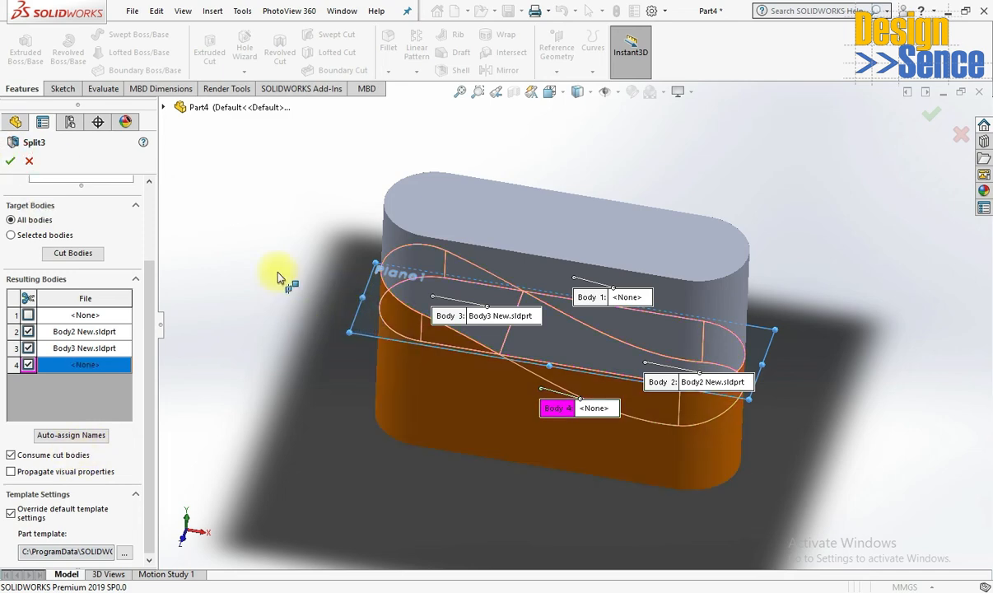
{"action": "left_click", "coordinate": [10, 161]}
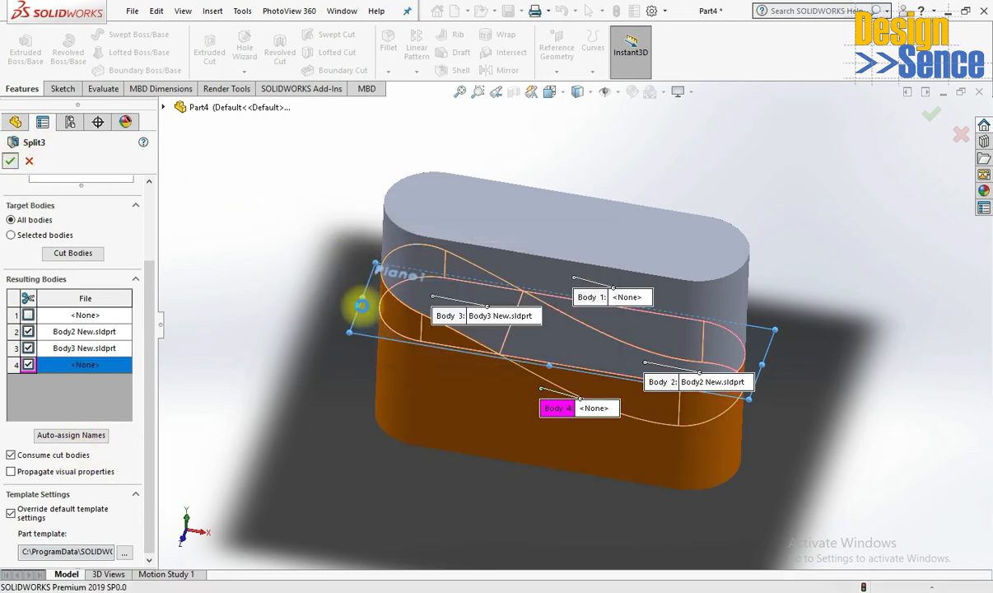
Step: Inspect the remaining upper block of Part4 from several angles
{"action": "middle_click_drag", "start_coordinate": [381, 327], "coordinate": [701, 370]}
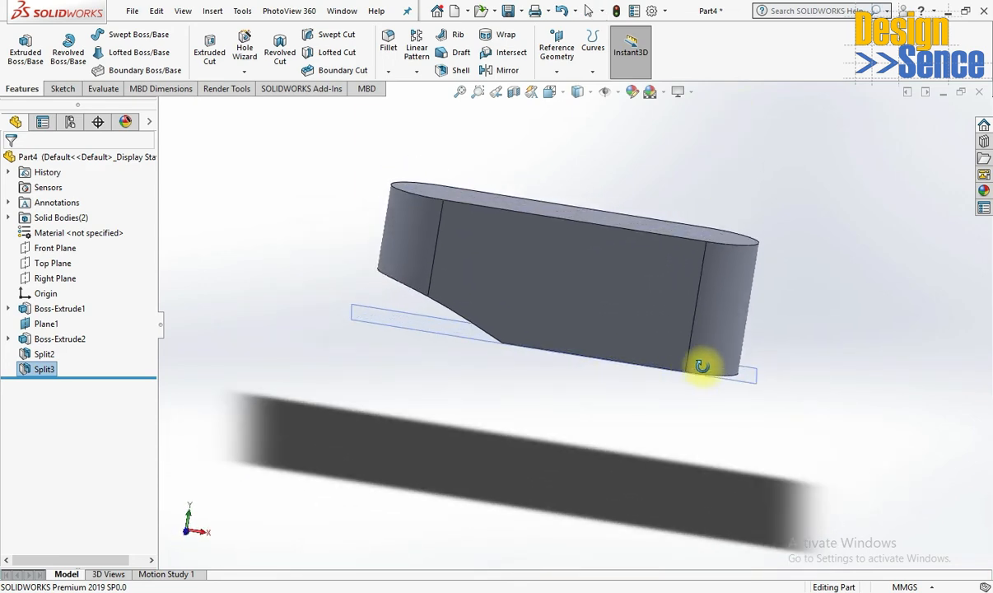
{"action": "middle_click_drag", "start_coordinate": [701, 365], "coordinate": [685, 384]}
{"action": "left_click", "coordinate": [635, 235]}
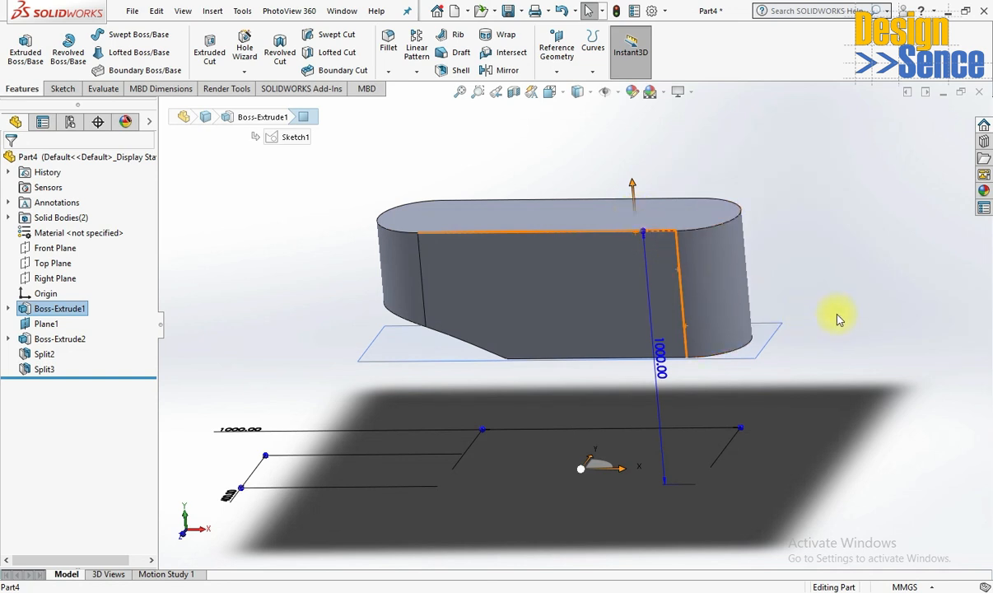
{"action": "middle_click_drag", "start_coordinate": [775, 436], "coordinate": [783, 412]}
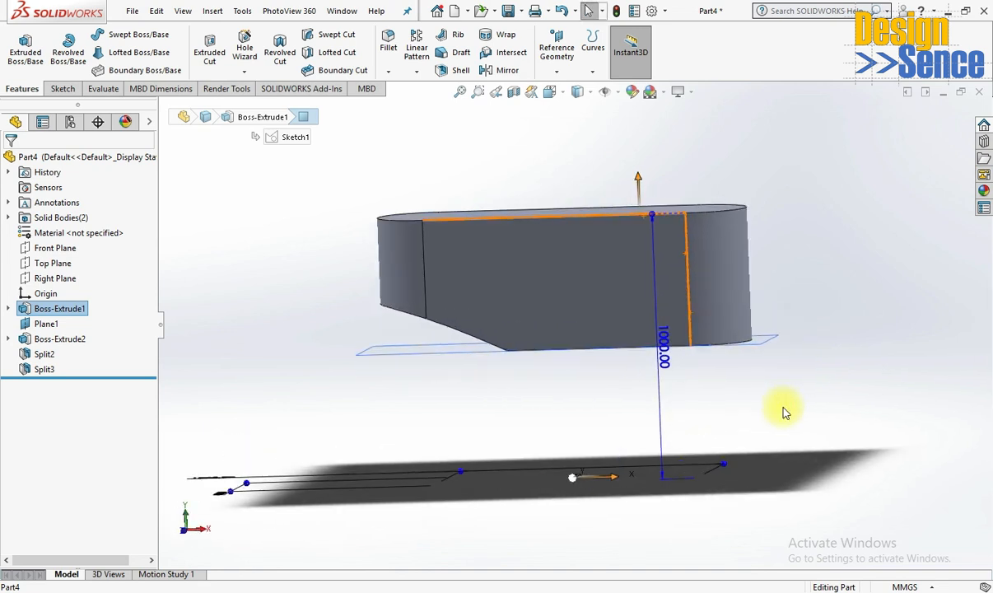